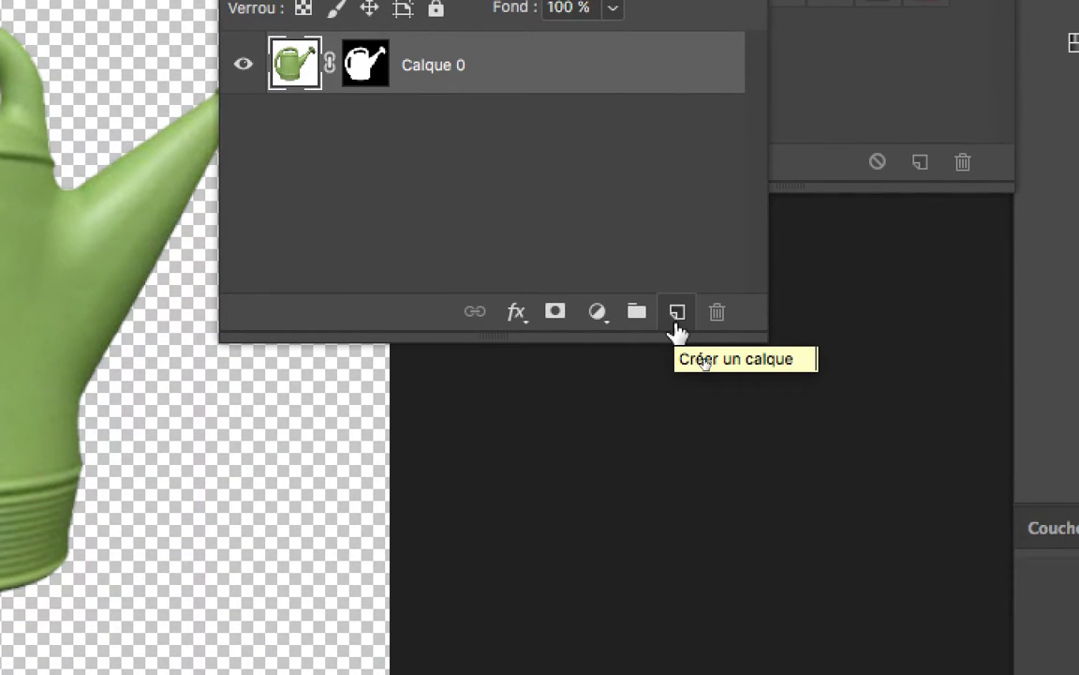
Add a new layer beneath the masked watering can layer, fill it with white at 100% opacity, and reselect Calque 0
click(676, 323)
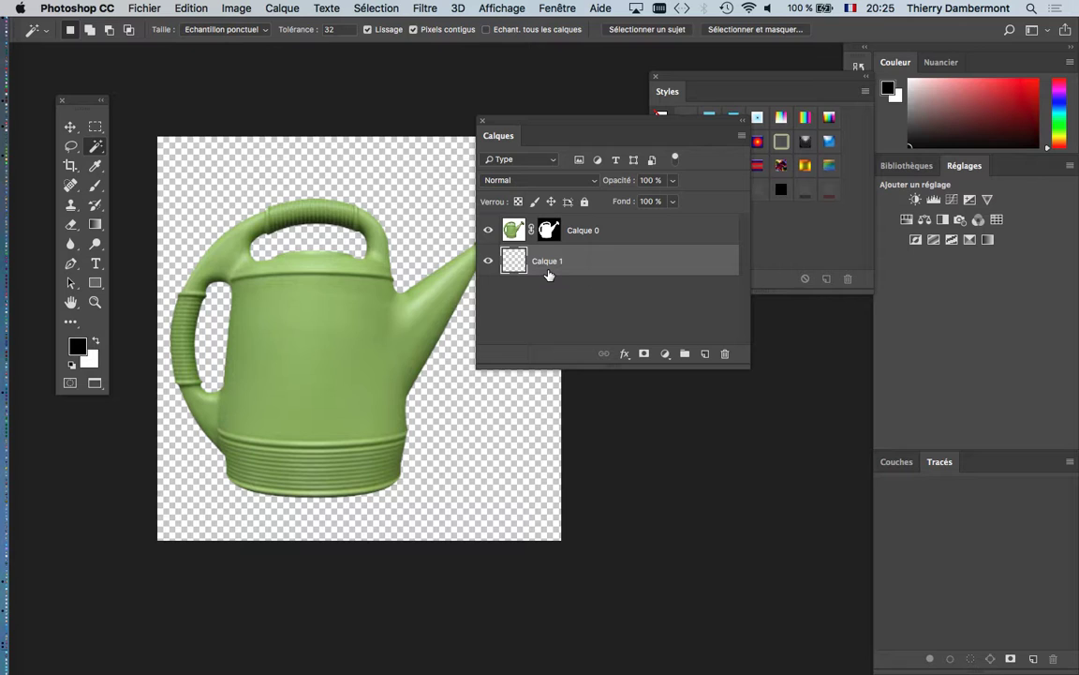
key(shift+F5)
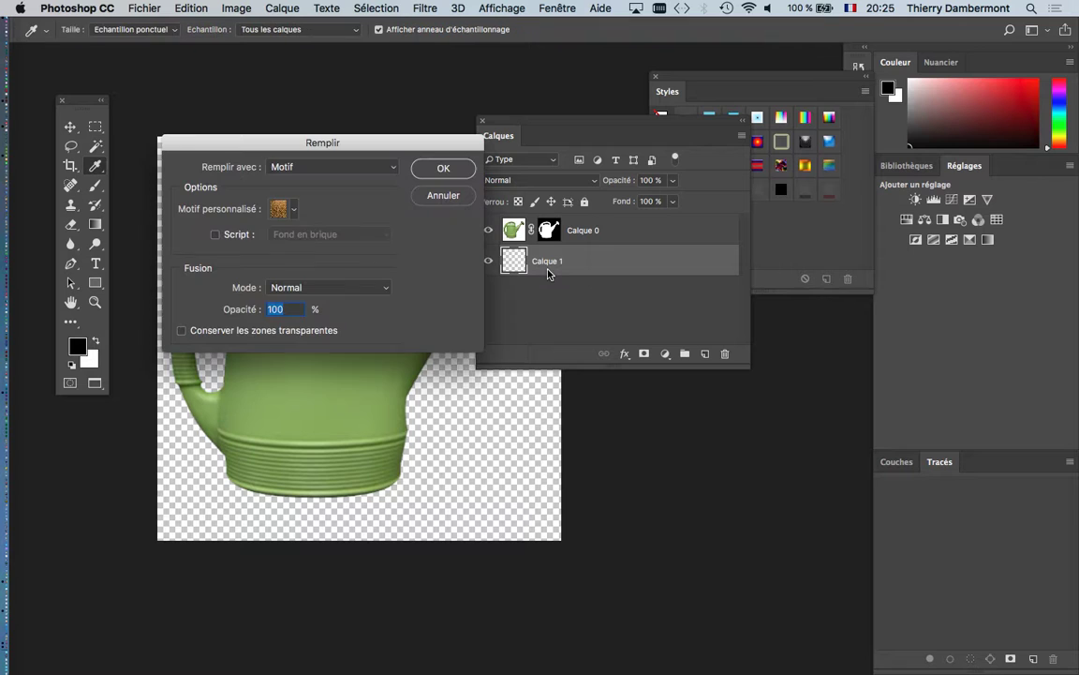
drag(327, 152, 604, 312)
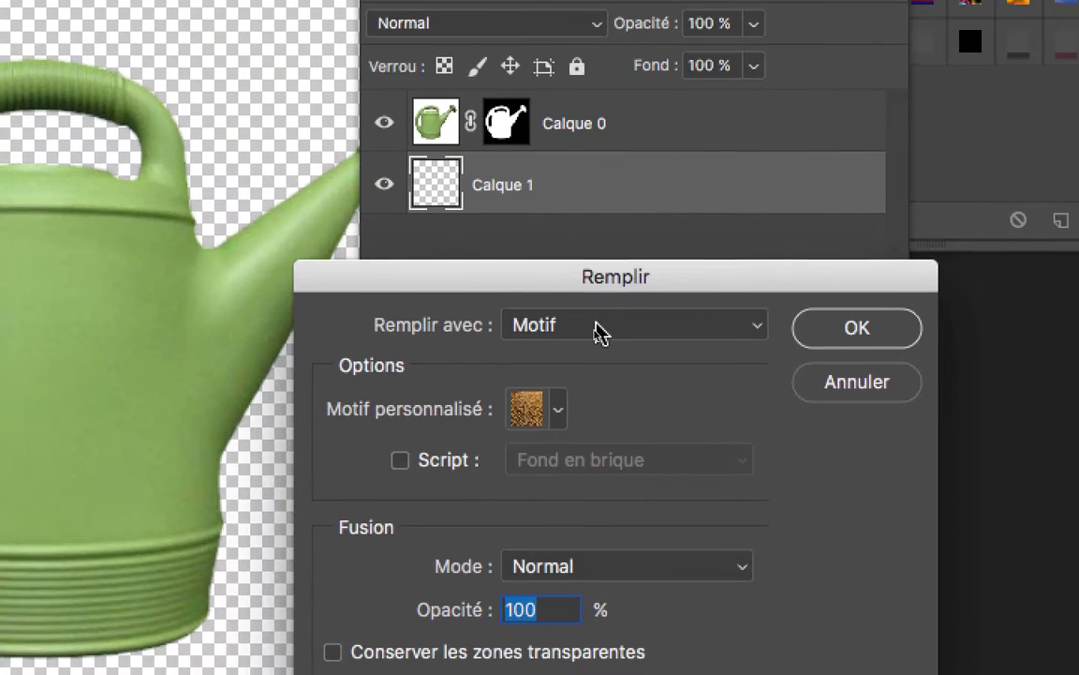
click(581, 354)
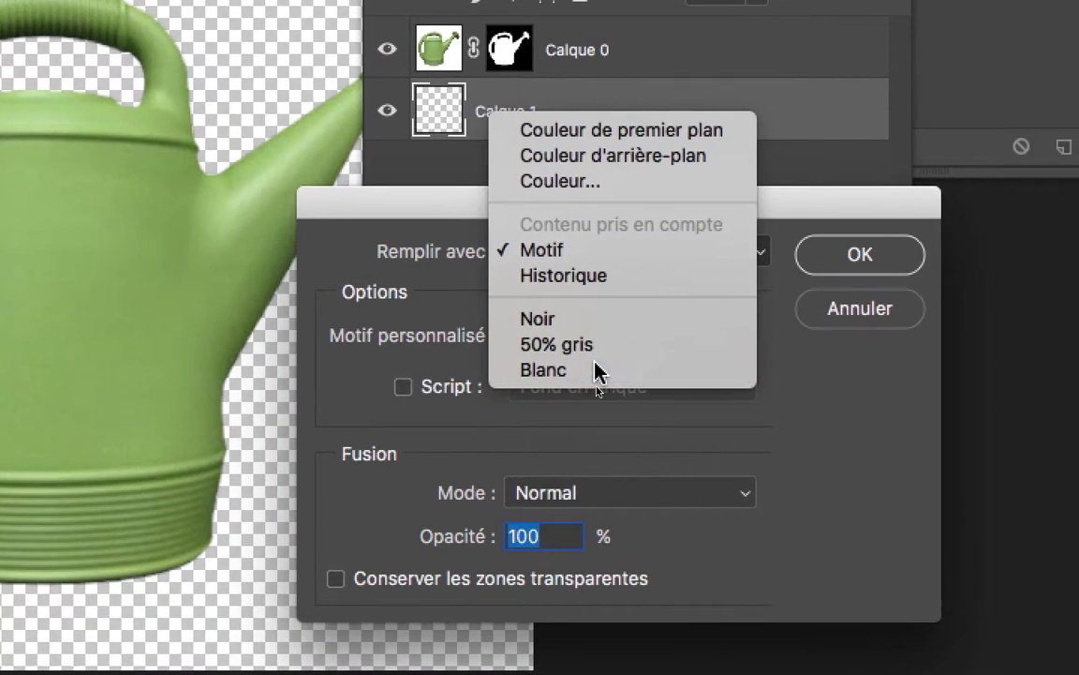
click(596, 370)
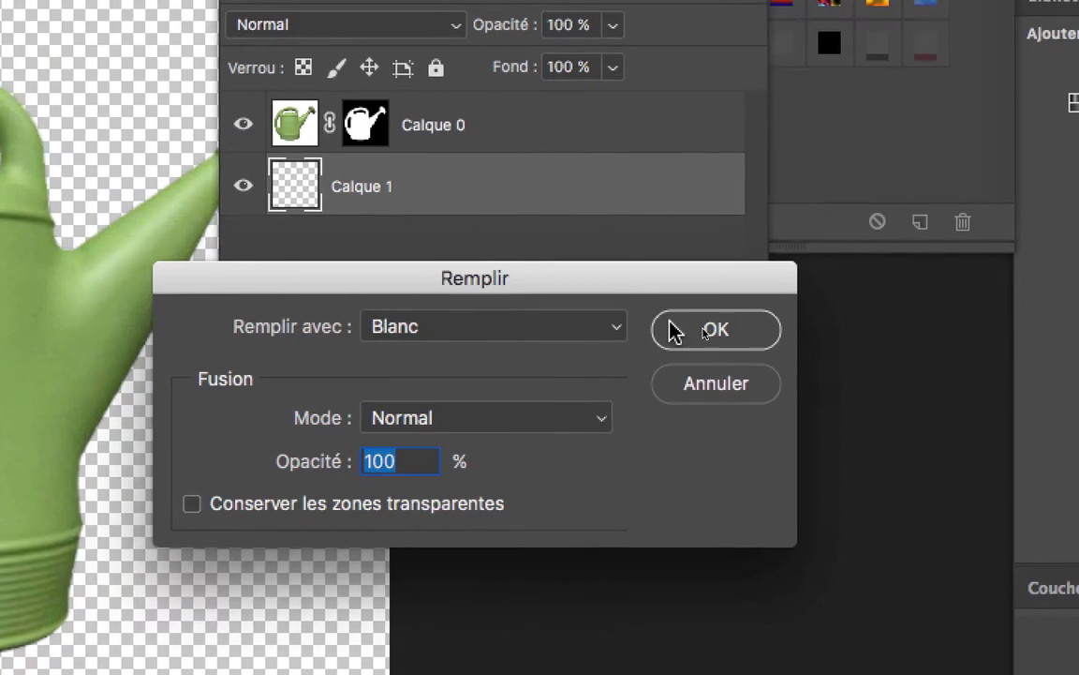
click(819, 254)
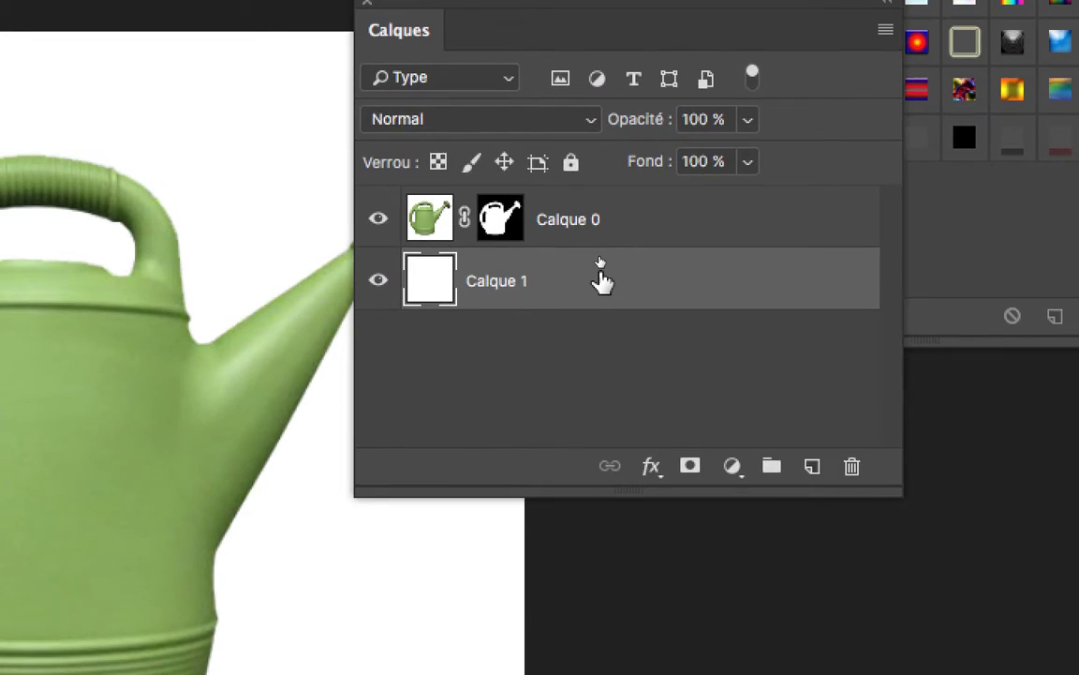
click(624, 223)
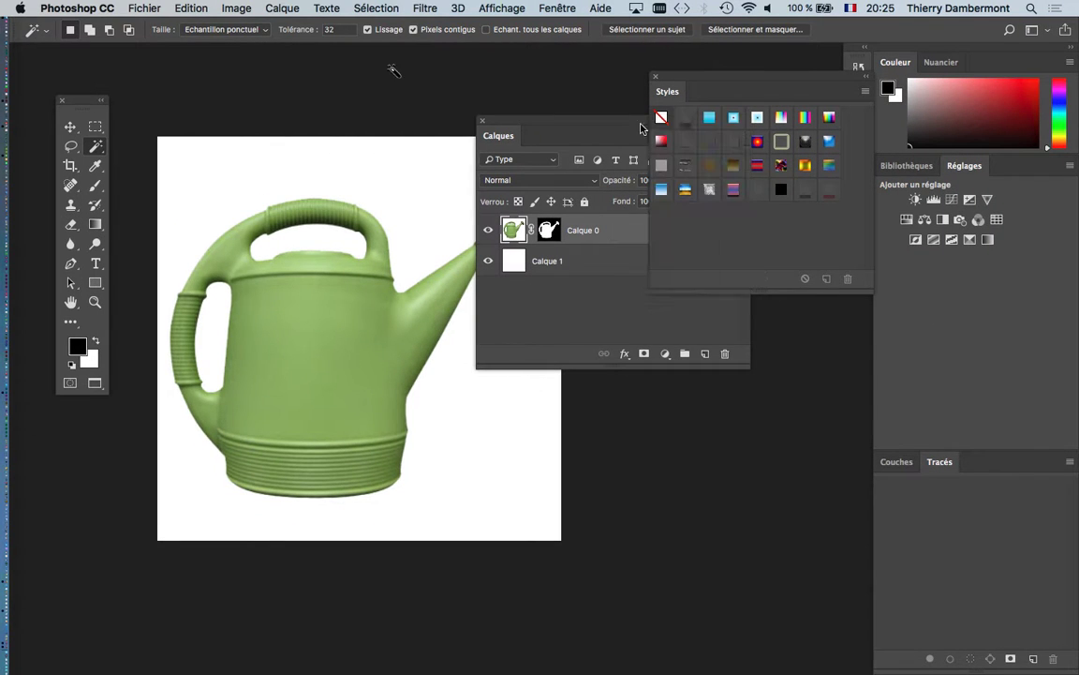
Save a copy of the document as arrosoir-01.psd in Photoshop format with layers and maximised compatibility
click(162, 9)
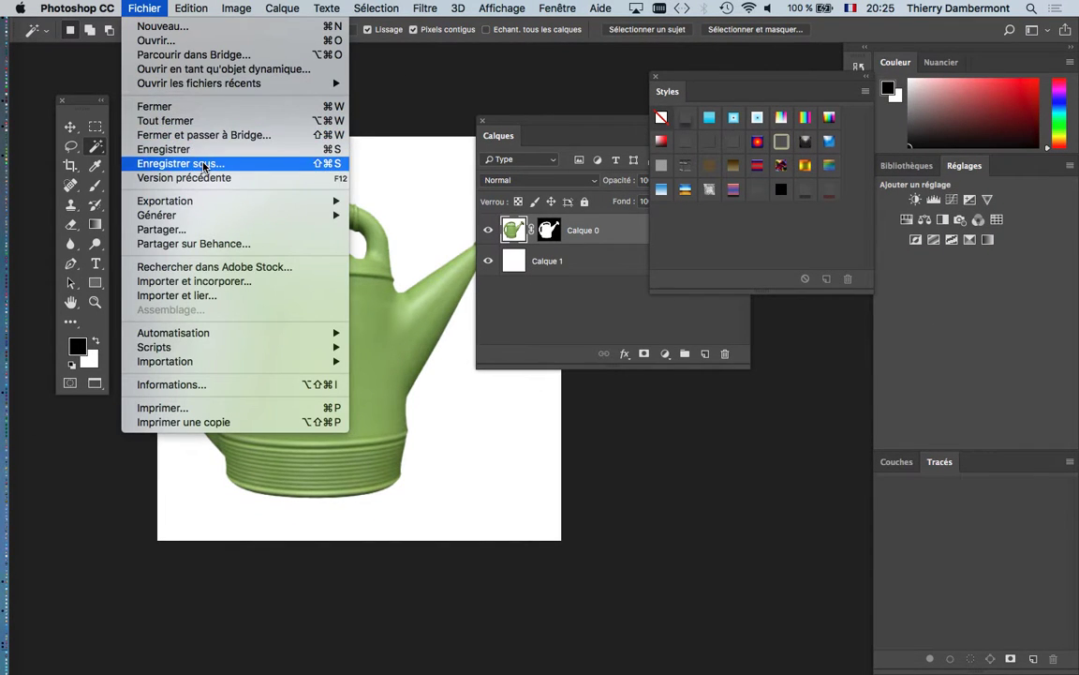
click(193, 164)
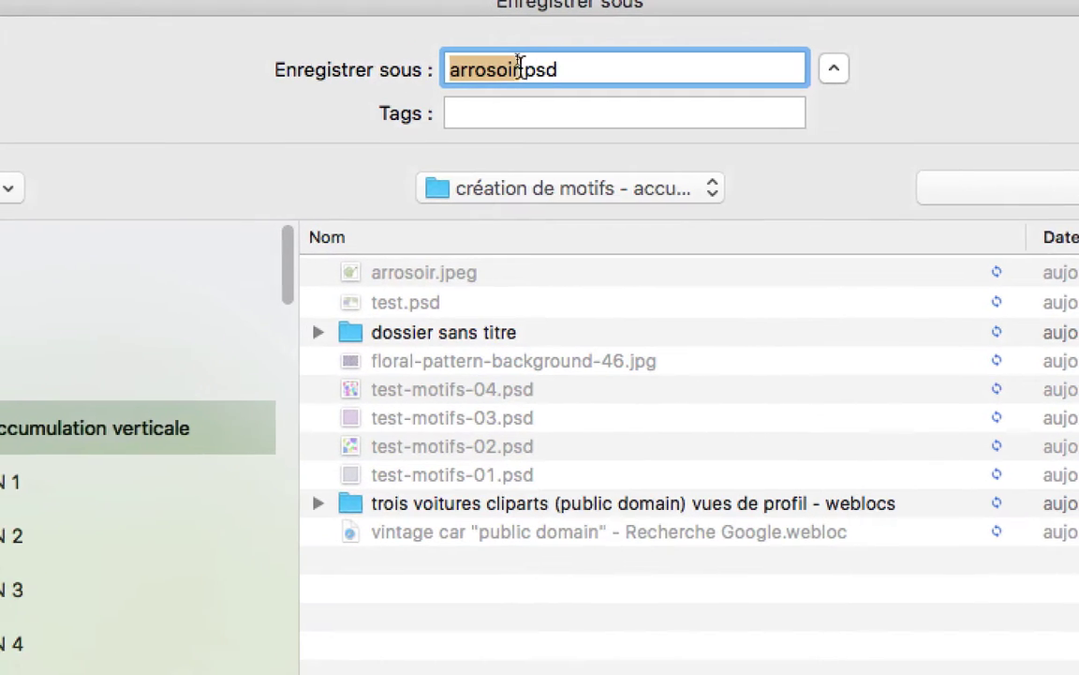
click(520, 67)
text(-01)
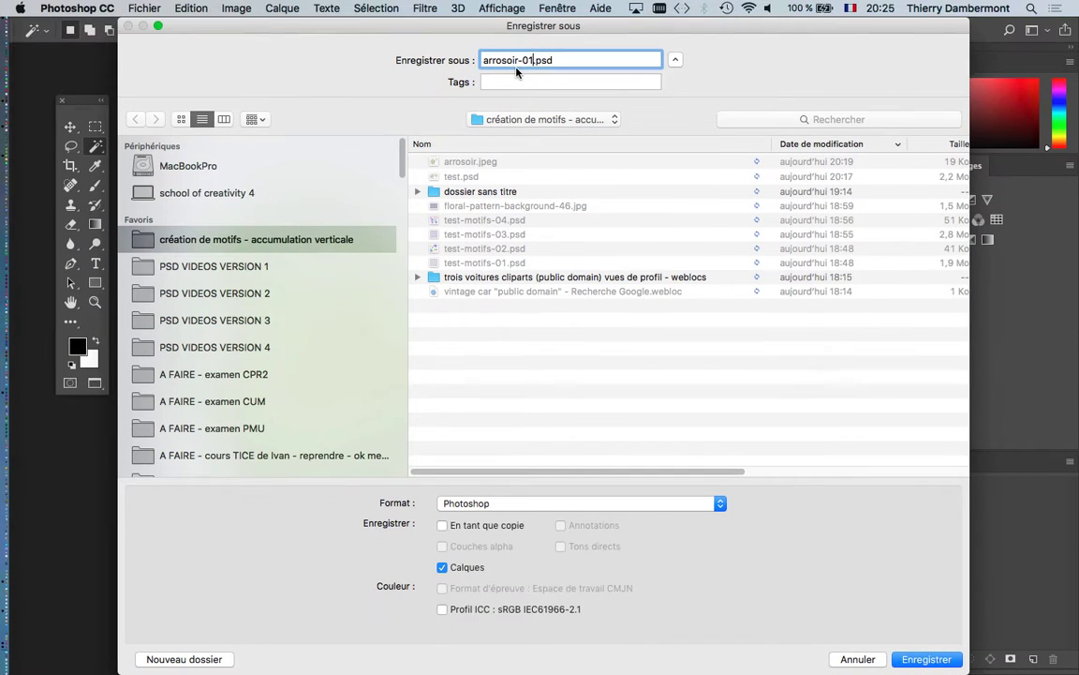
click(924, 658)
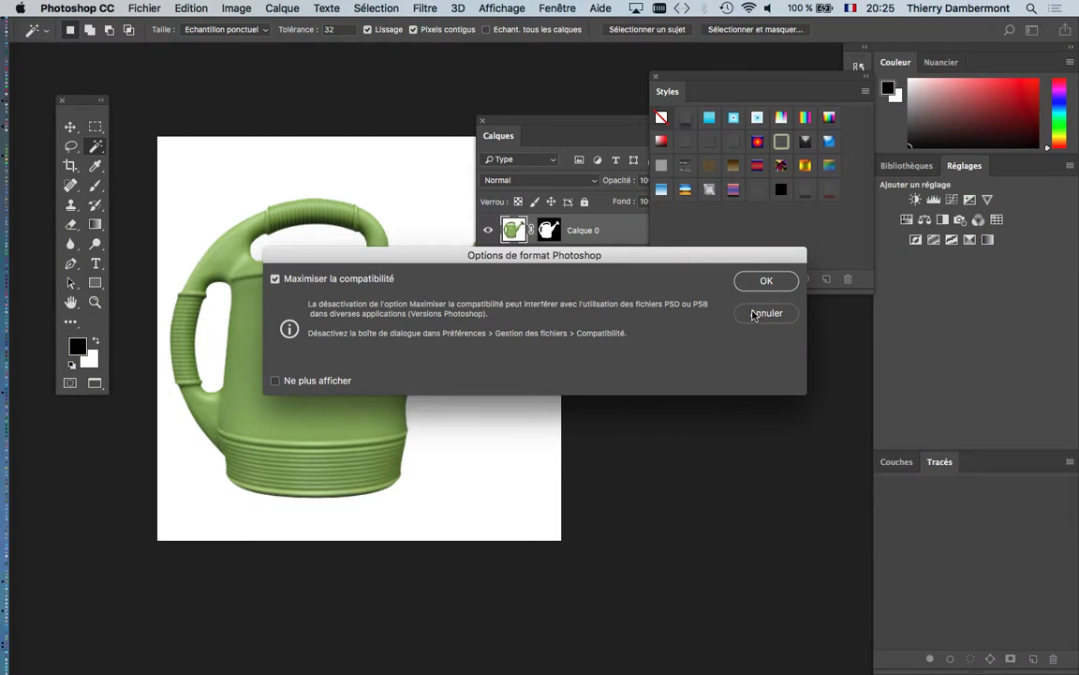
drag(696, 260, 713, 395)
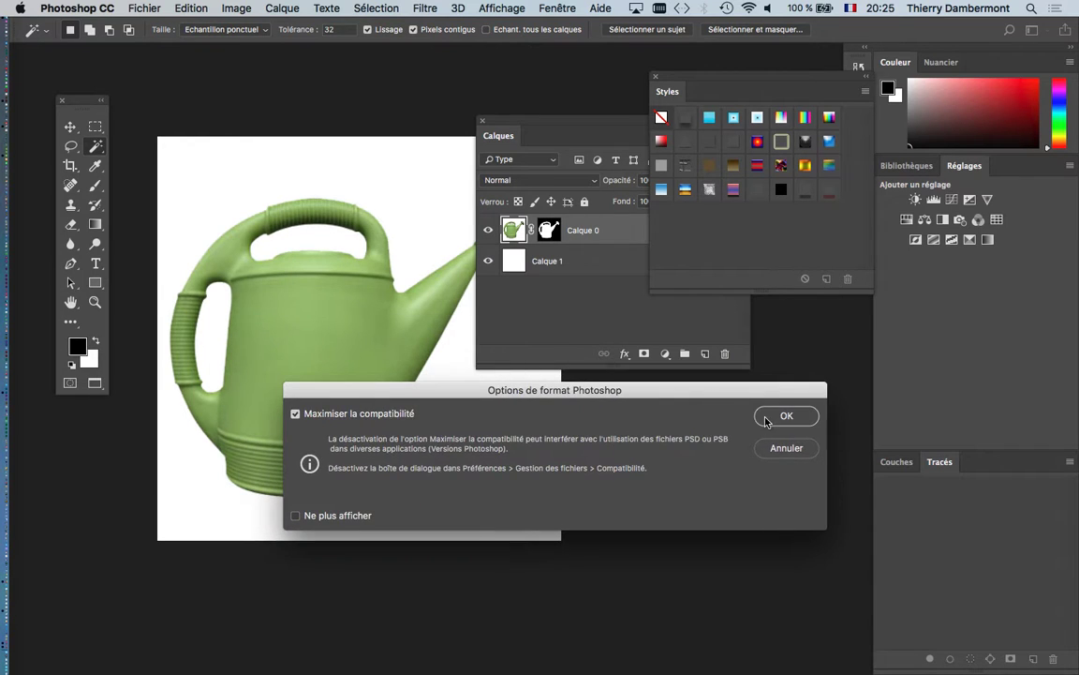
click(767, 415)
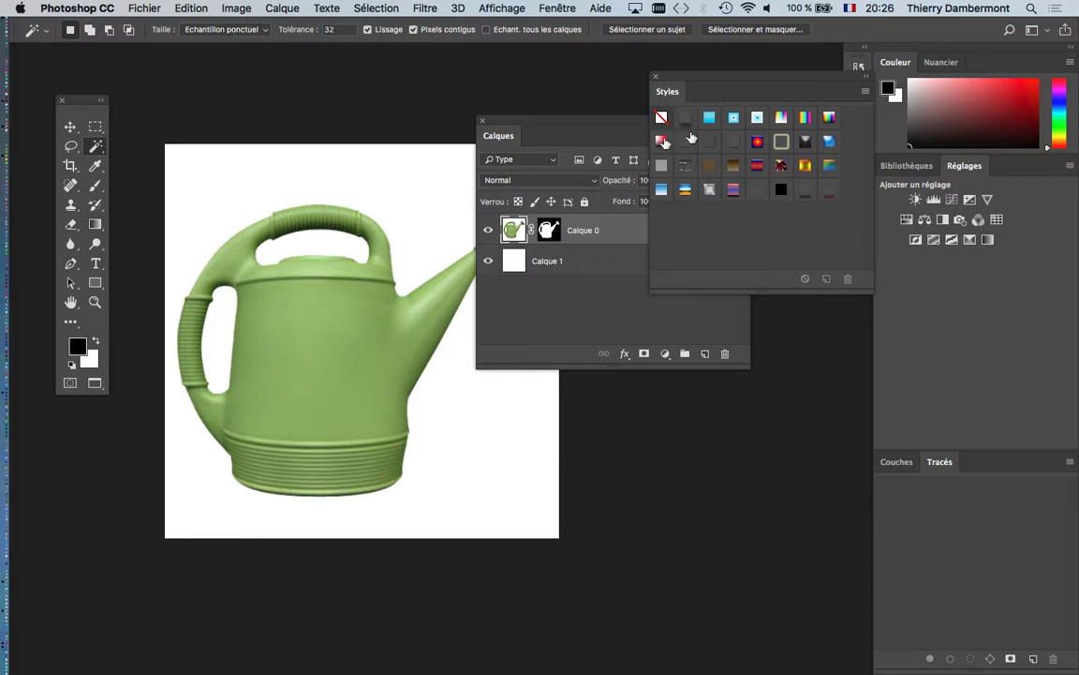
Move the floating Styles and Calques windows off the watering can and target the image thumbnail of Calque 0
drag(707, 86, 852, 119)
drag(614, 123, 646, 309)
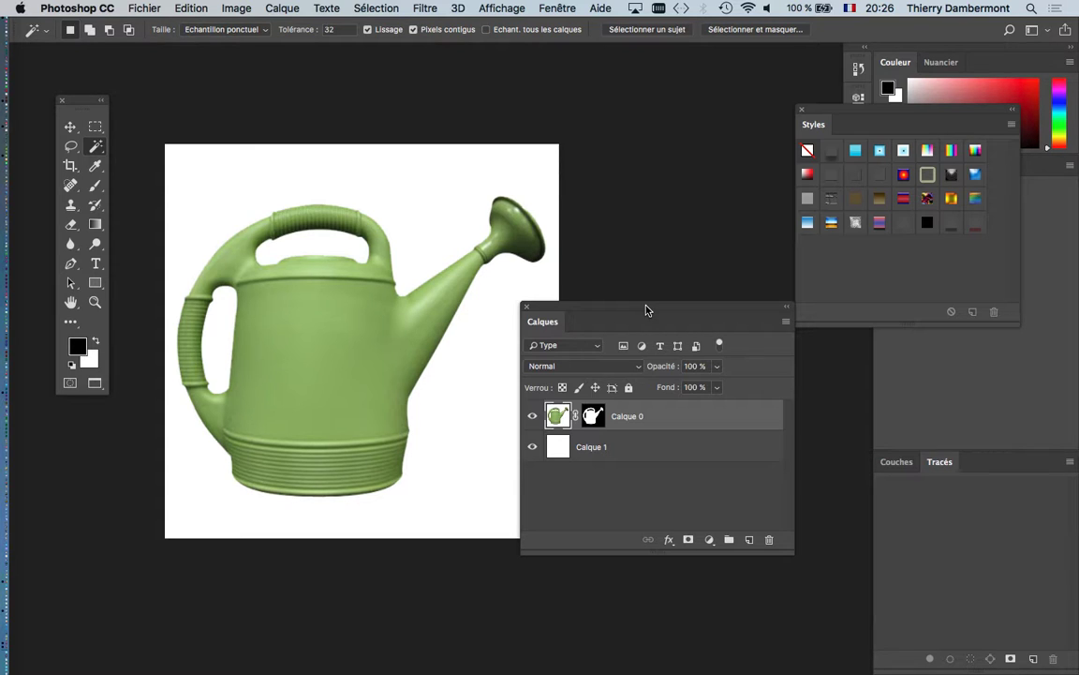
drag(645, 310, 634, 120)
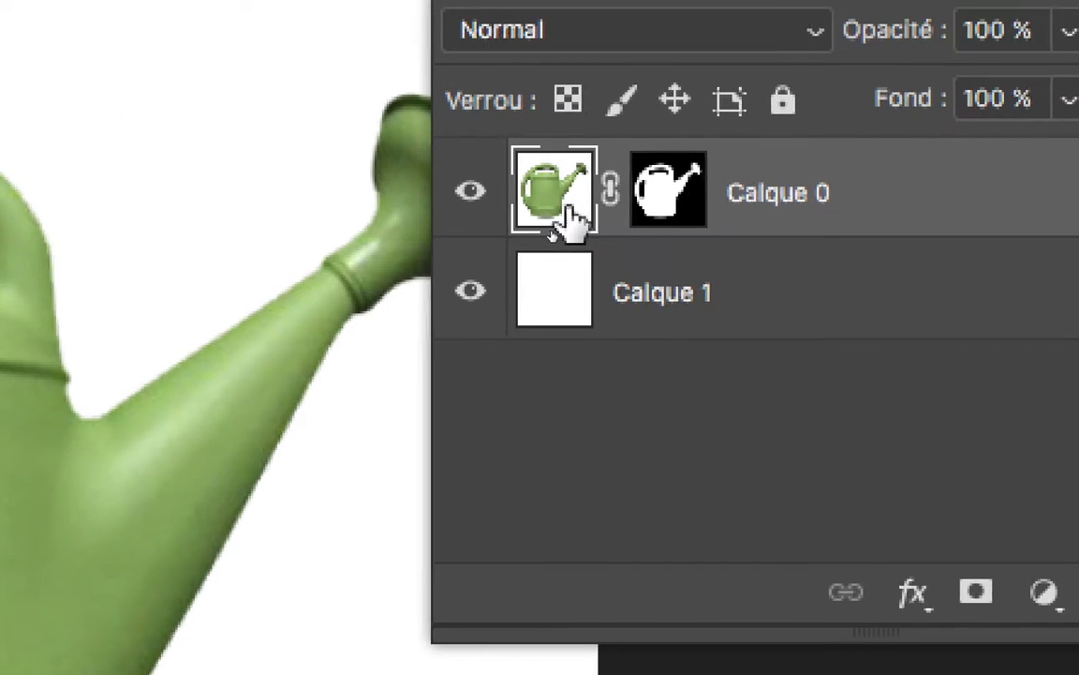
click(645, 217)
click(565, 206)
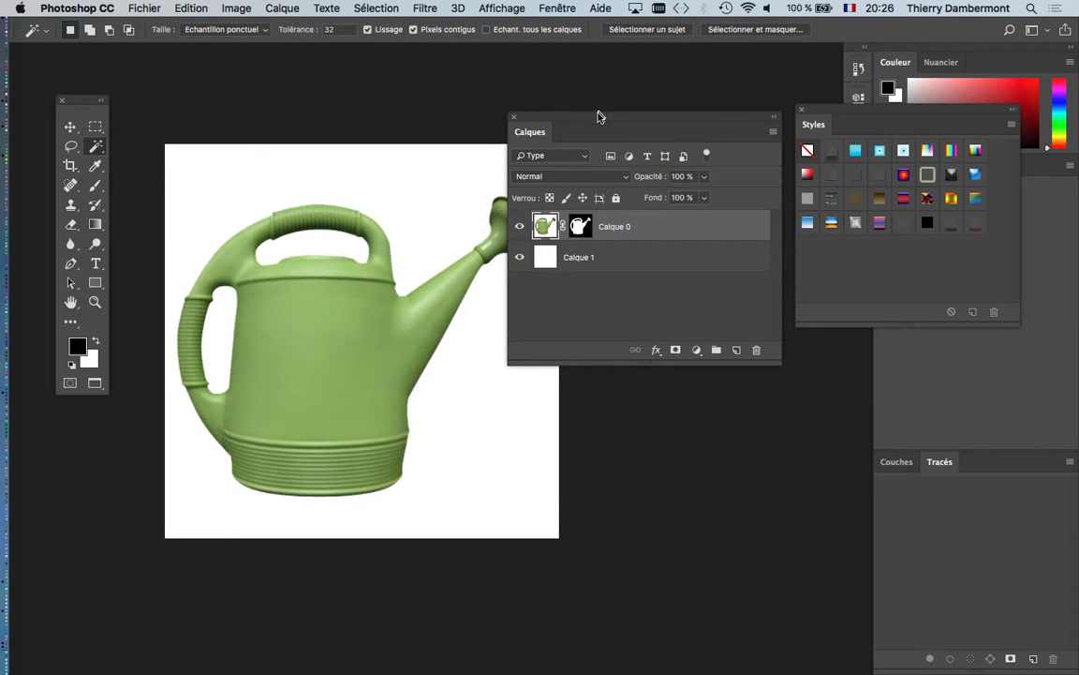
drag(600, 116, 742, 247)
Try the Accentuation sharpening filter on Calque 0 with a 94% gain and 1.2-pixel radius, comparing the image with and without preview
click(424, 8)
mouse_move(494, 287)
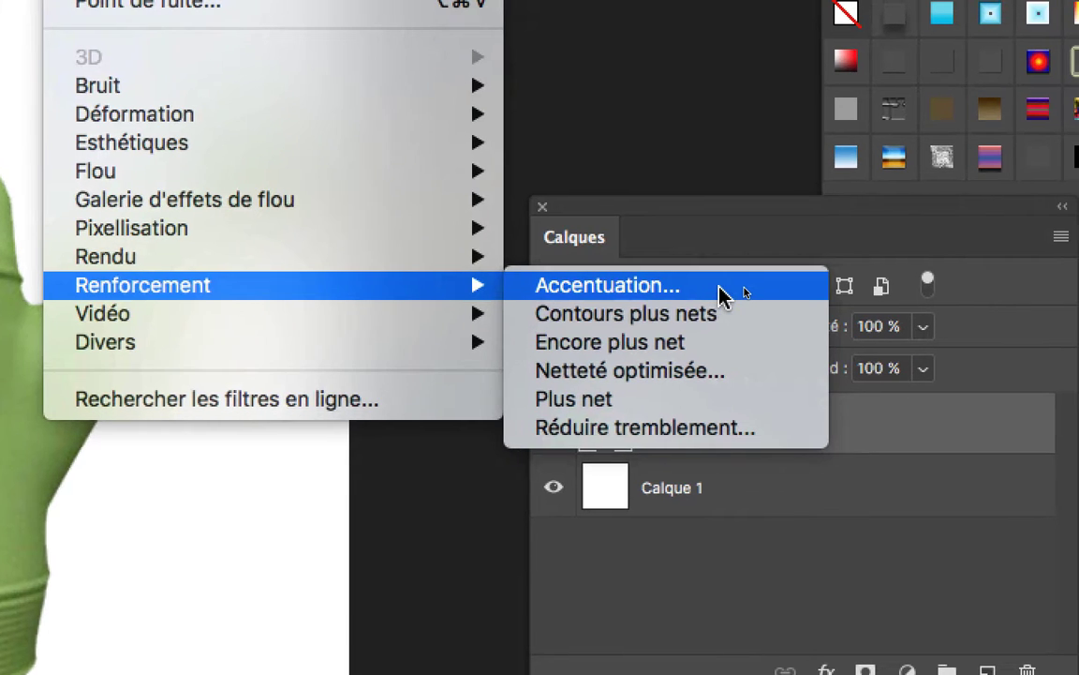
click(726, 293)
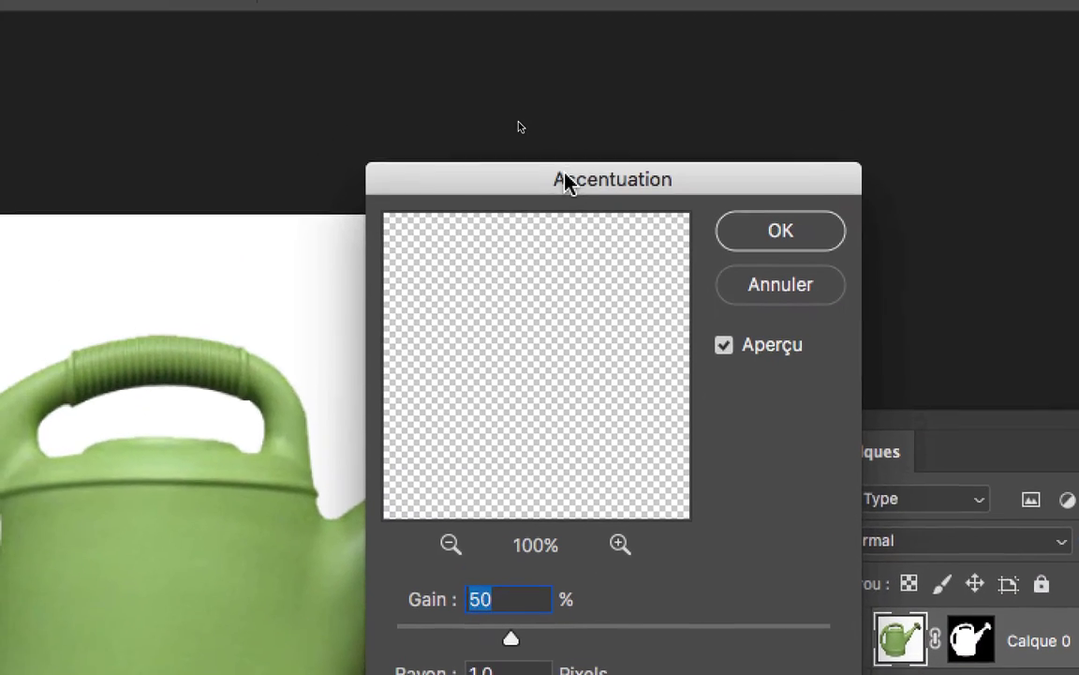
drag(567, 184, 561, 335)
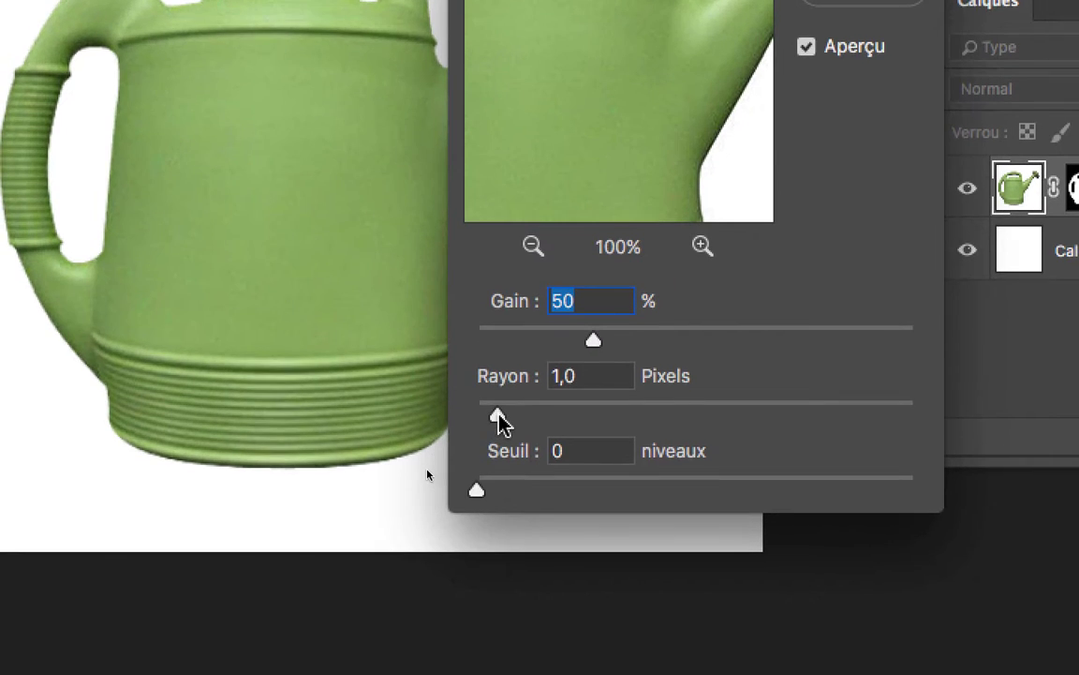
mouse_move(488, 451)
mouse_down()
mouse_move(466, 451)
mouse_move(493, 448)
mouse_up()
drag(646, 338, 699, 343)
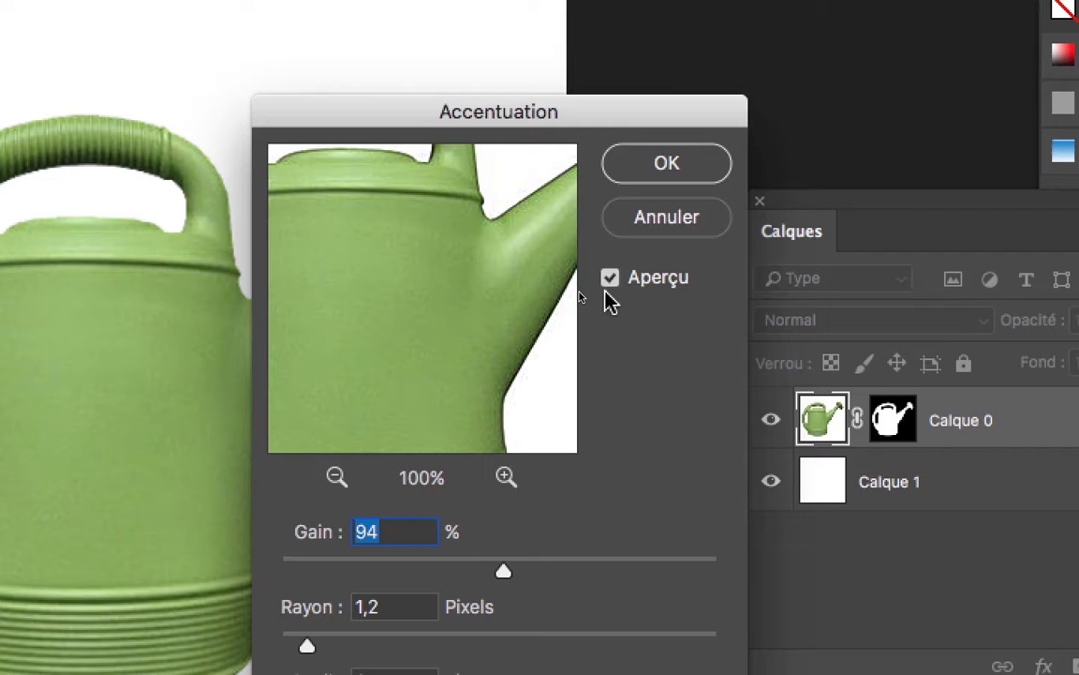
click(641, 235)
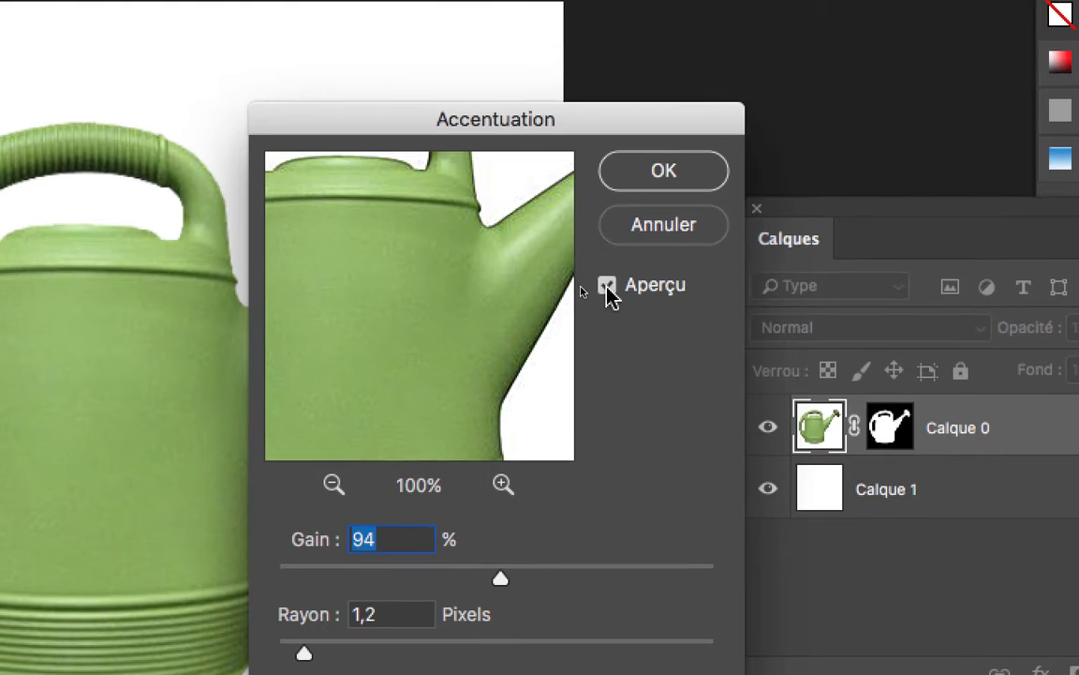
click(641, 235)
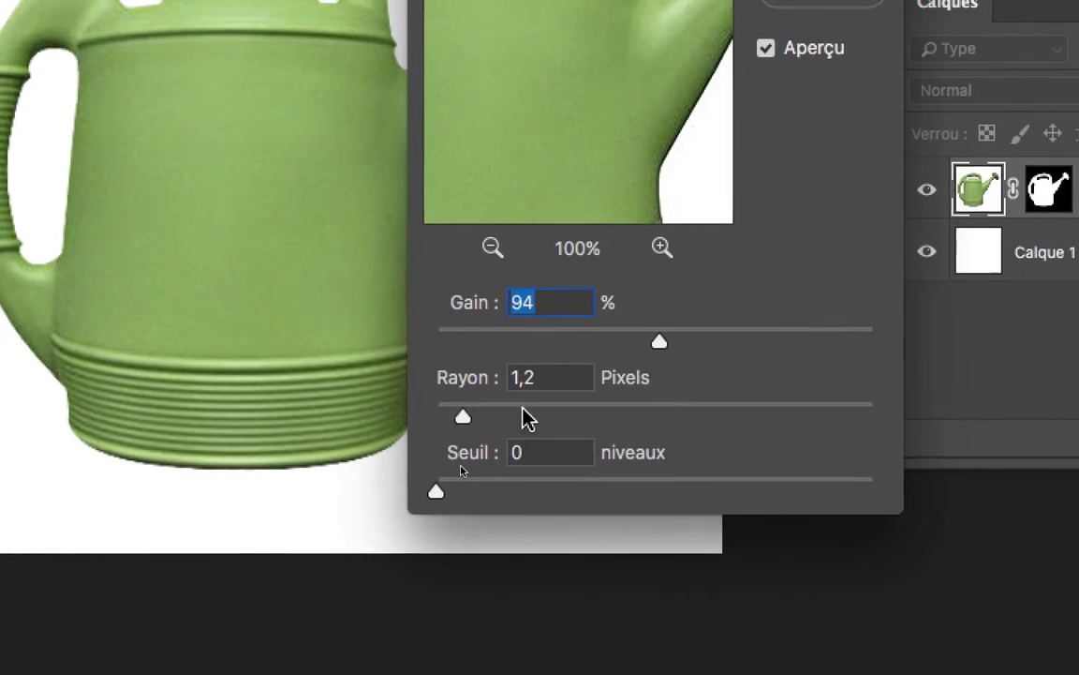
Try a stronger sharpening of the watering can with a 4.1-pixel radius and 151% gain
drag(435, 649, 453, 647)
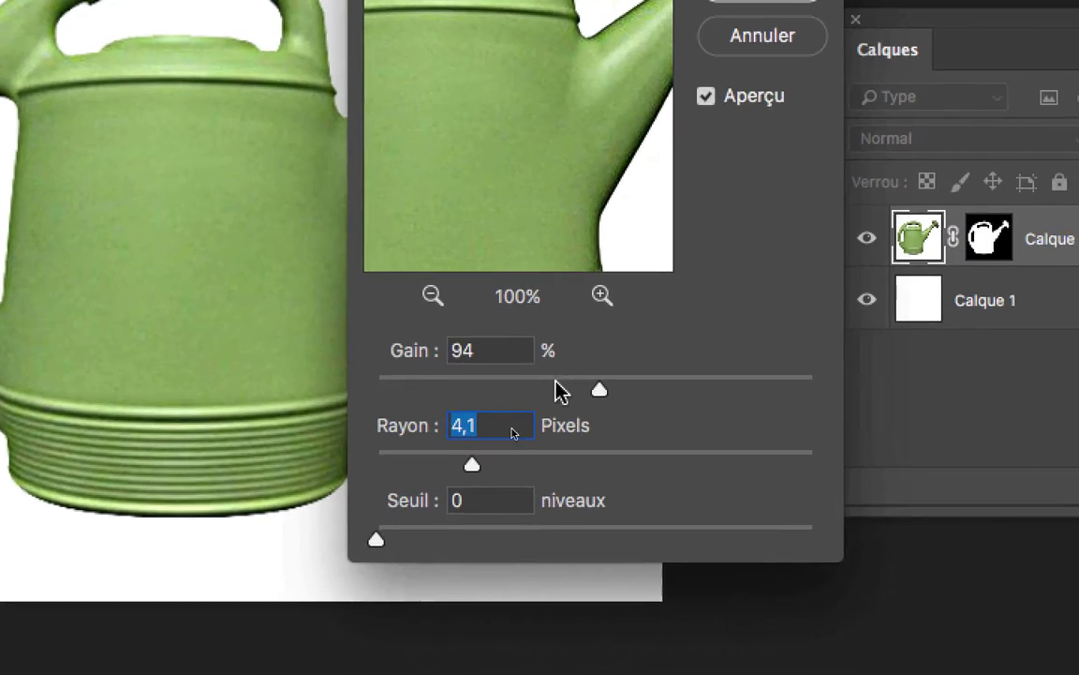
drag(653, 343, 727, 342)
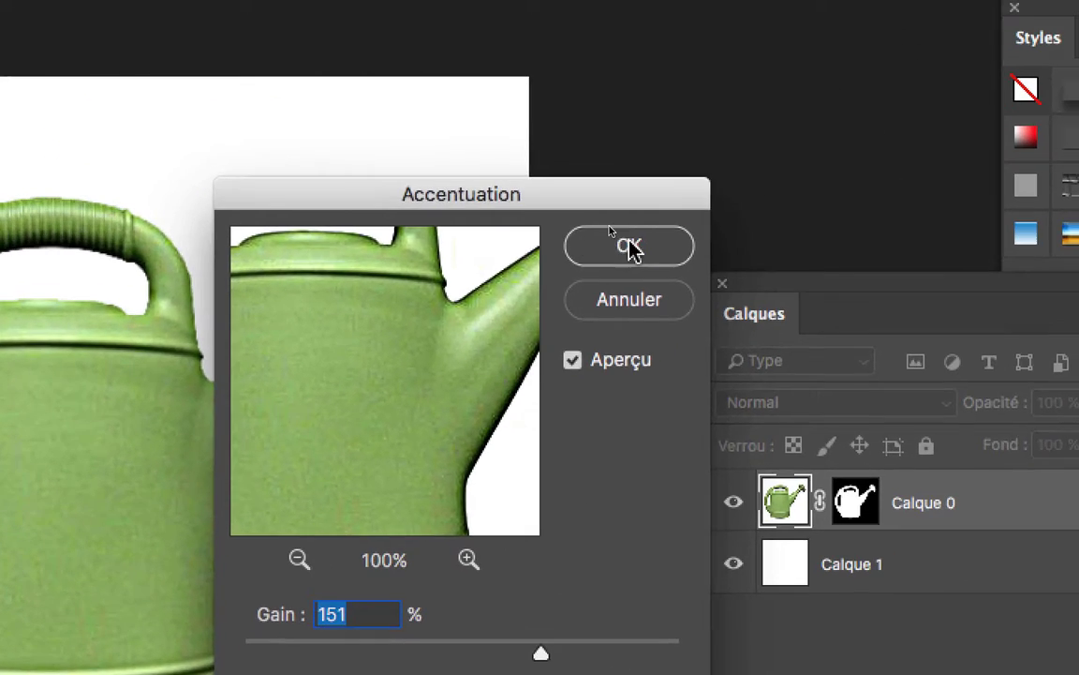
click(629, 244)
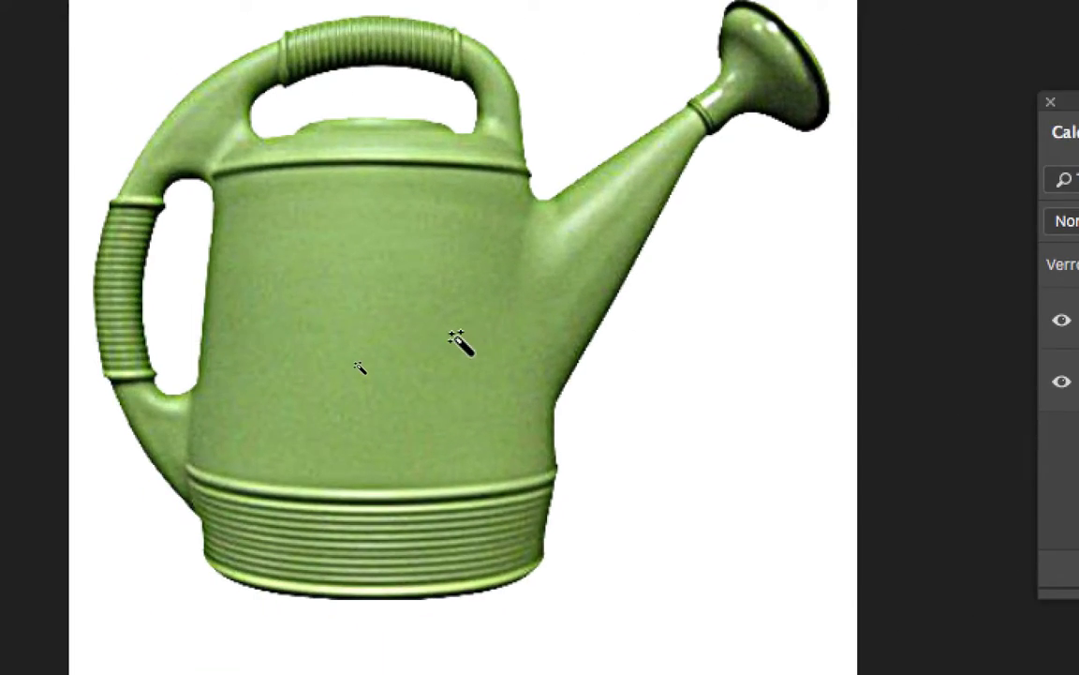
drag(131, 524, 364, 508)
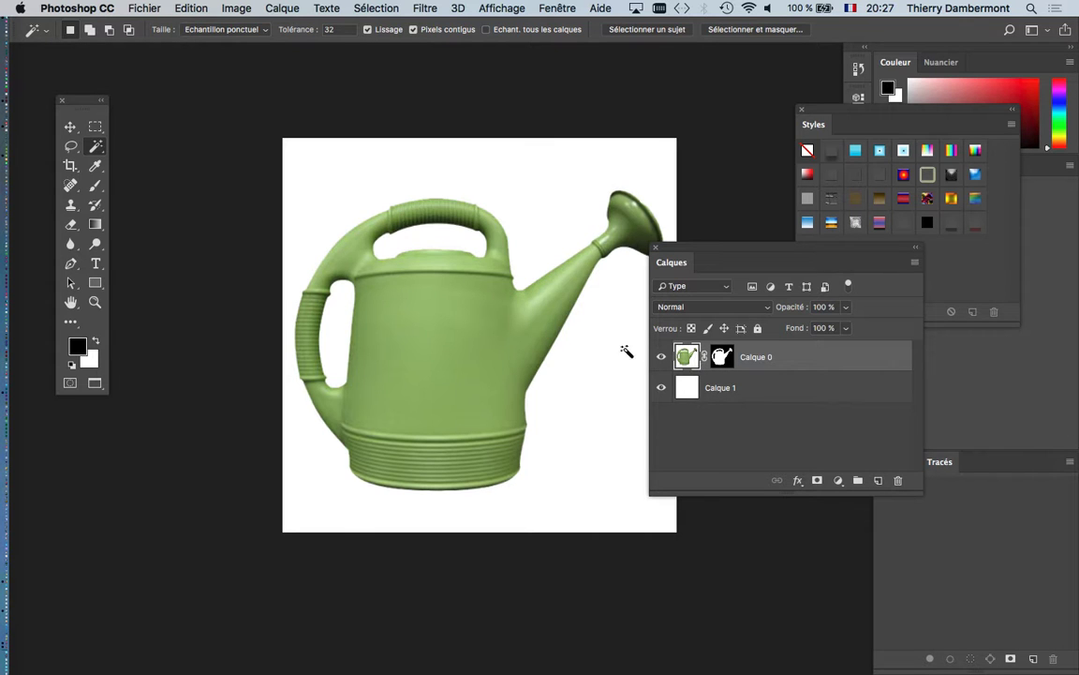
scroll(475, 314, up, 5)
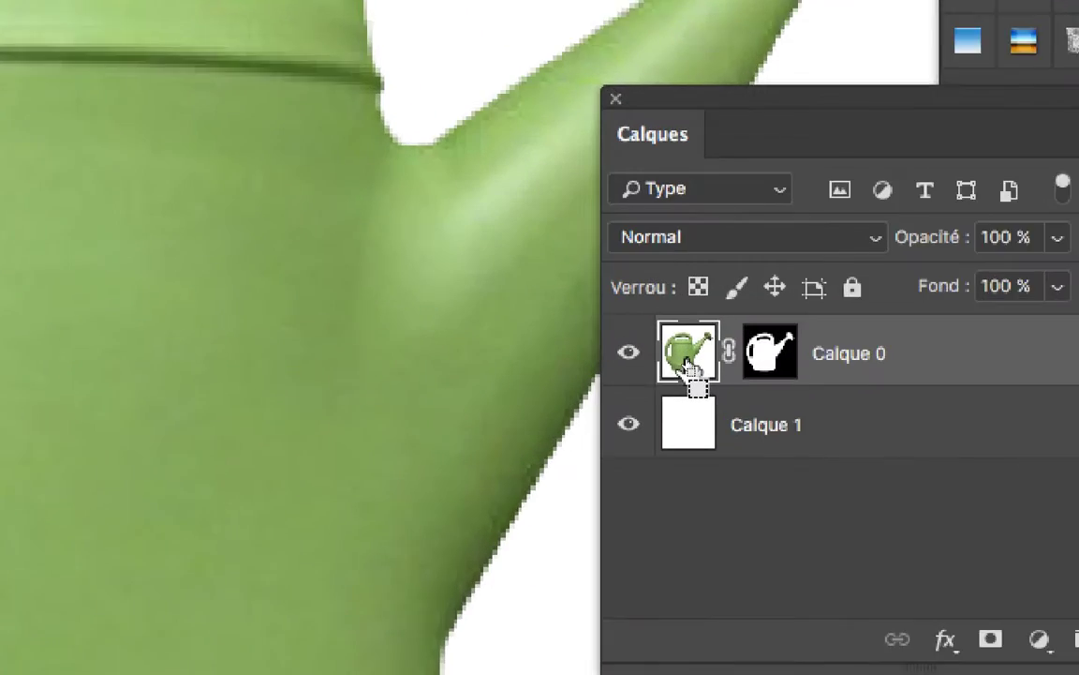
key(super+minus)
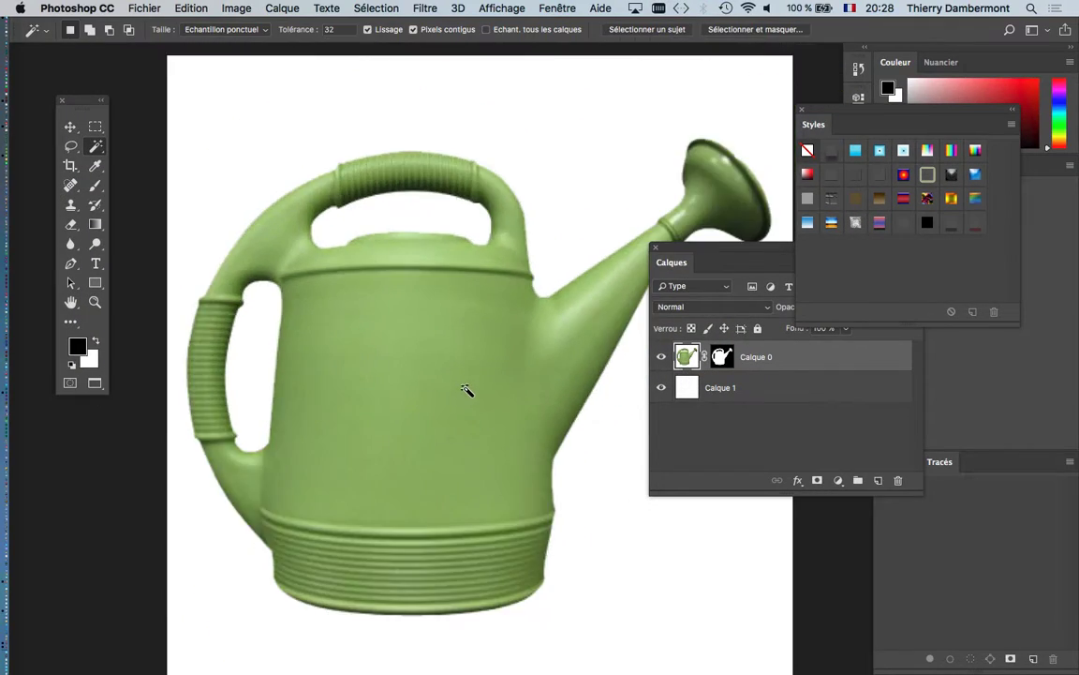
drag(385, 290, 304, 269)
click(424, 8)
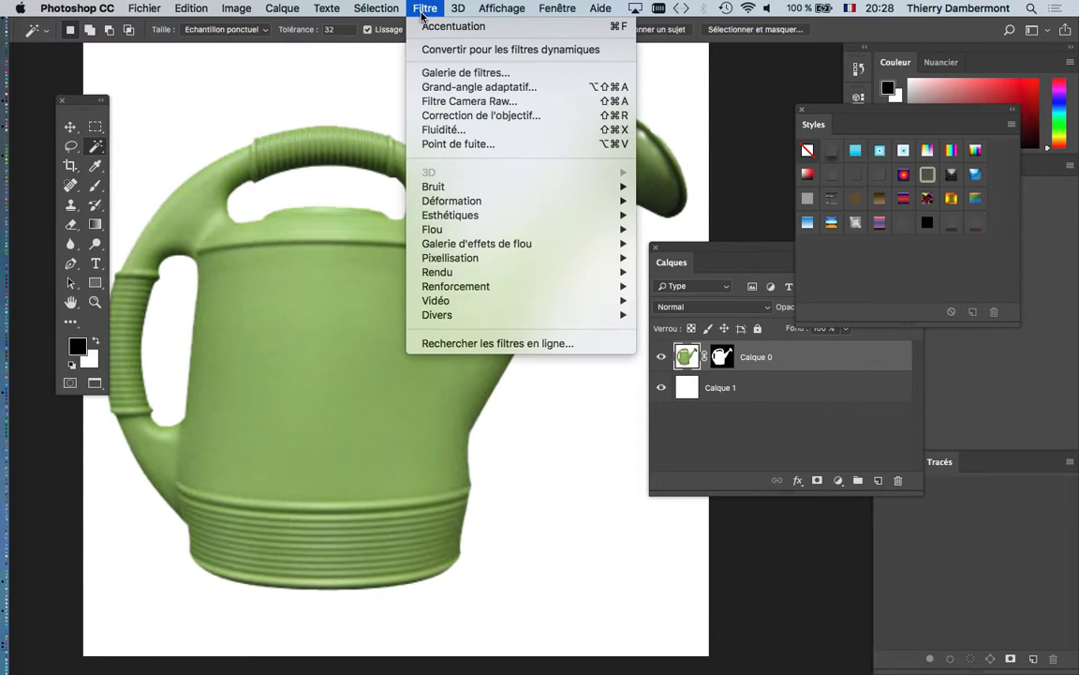
click(811, 594)
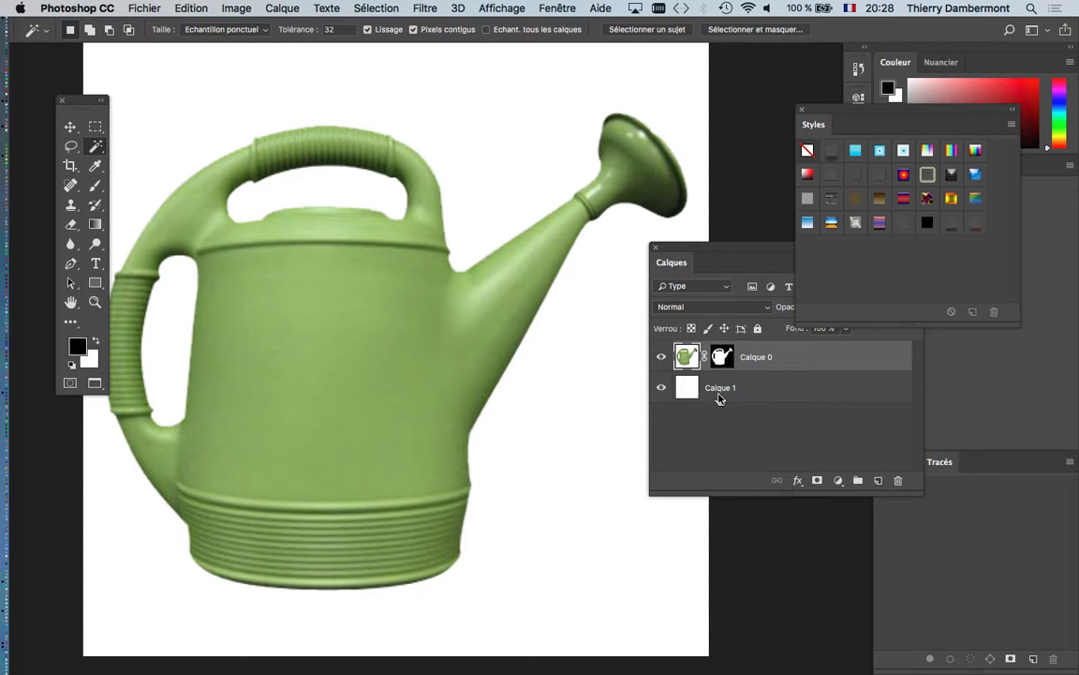
Convert the masked watering can layer, Calque 0, into a smart object
drag(723, 247, 671, 270)
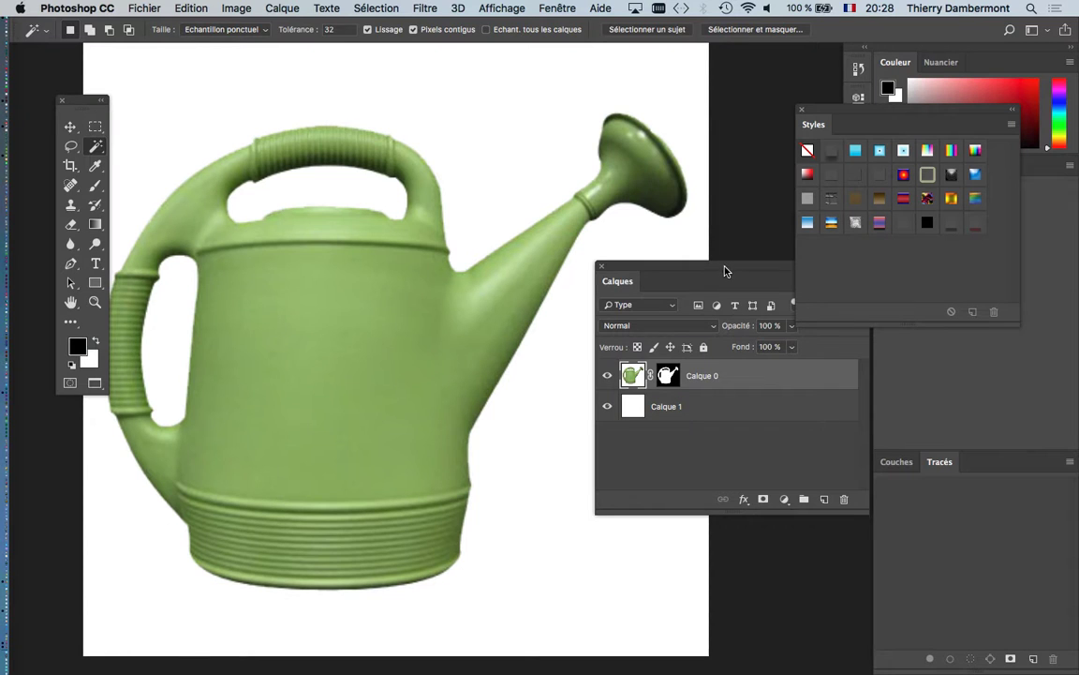
drag(706, 150, 672, 161)
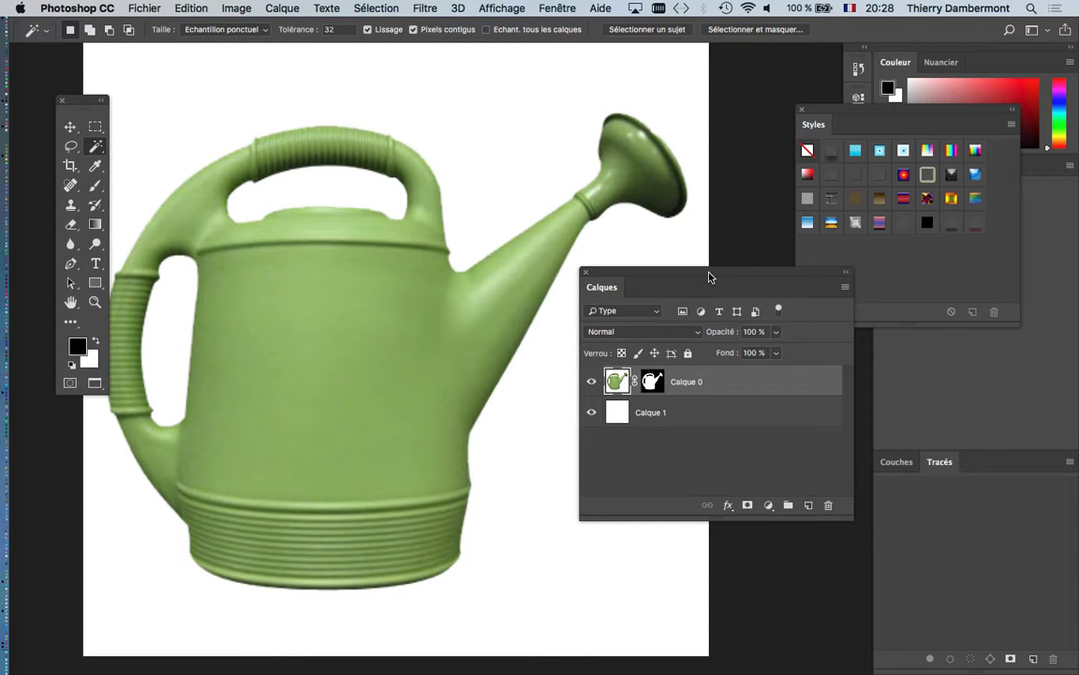
drag(710, 277, 736, 260)
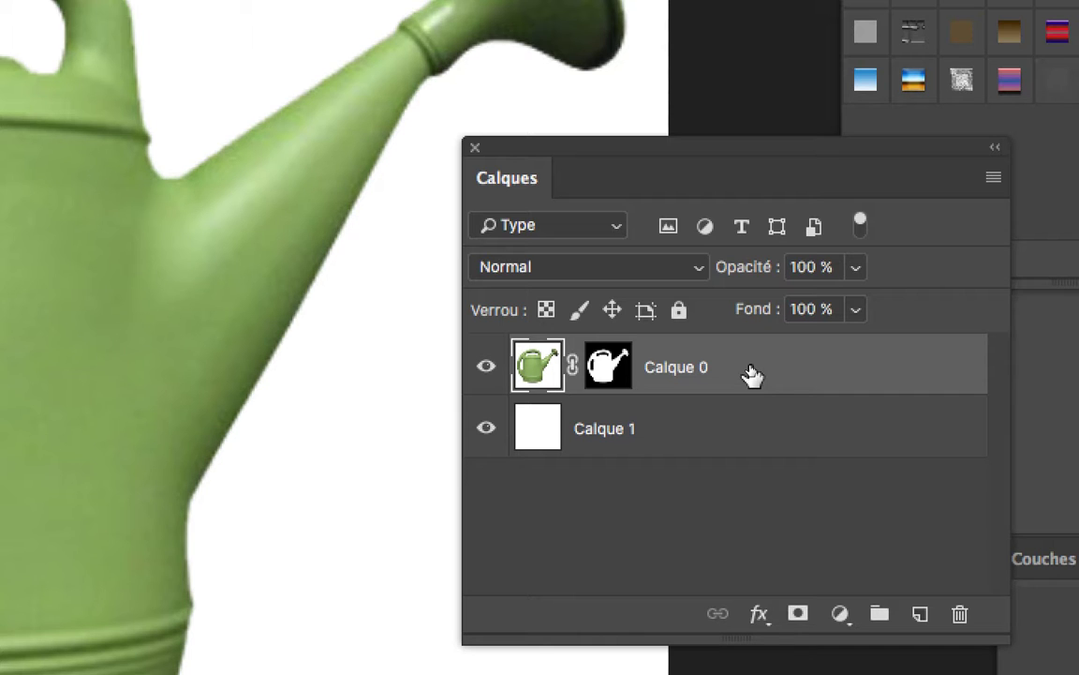
right_click(751, 375)
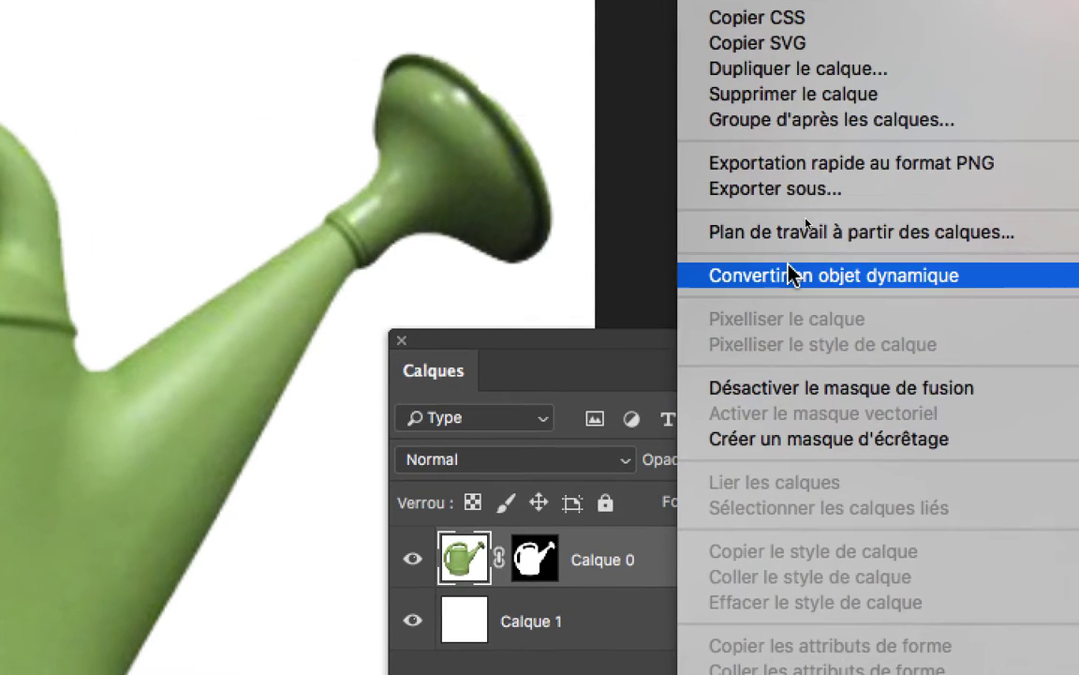
click(789, 274)
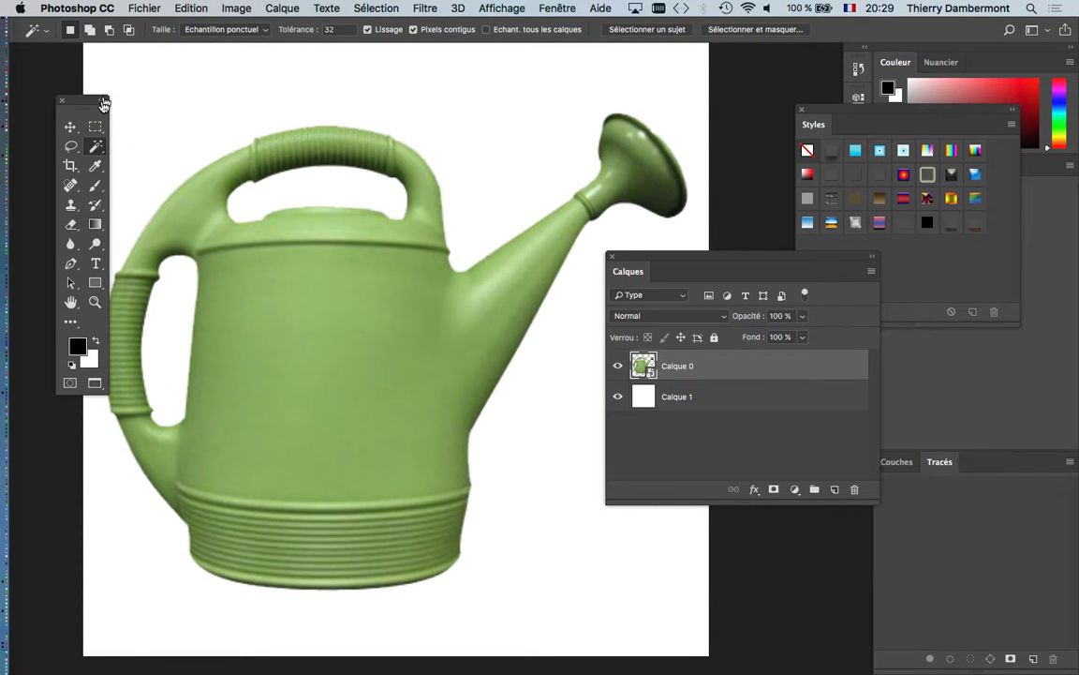
Try to paint on the smart object Calque 0 with the Brush tool, declining to rasterize it
drag(79, 101, 62, 91)
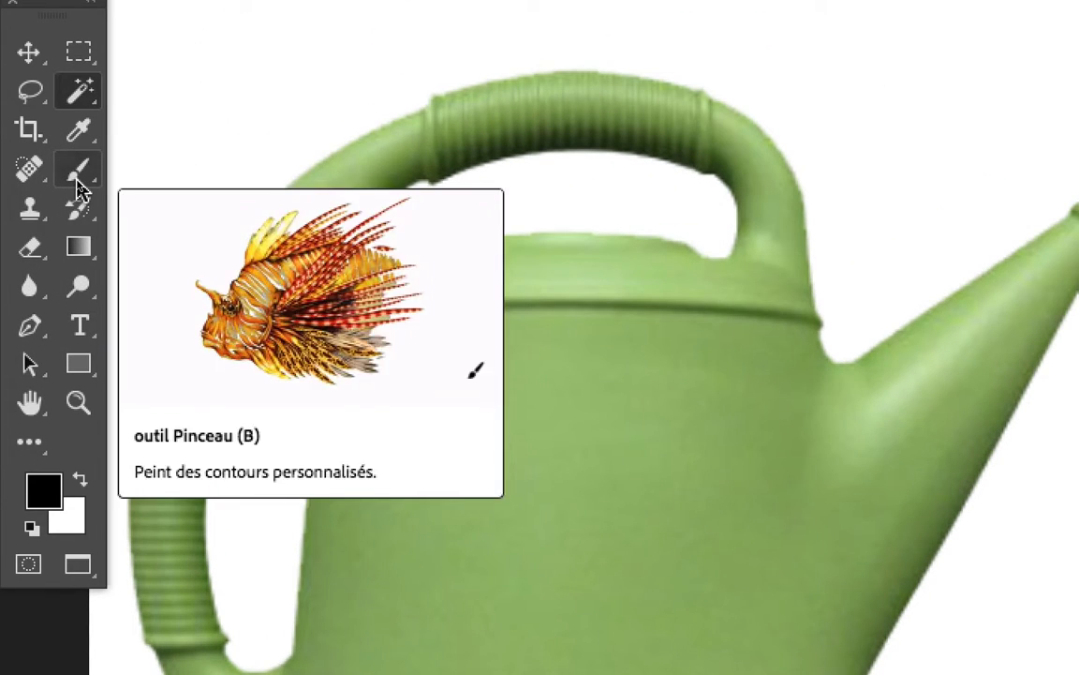
click(77, 177)
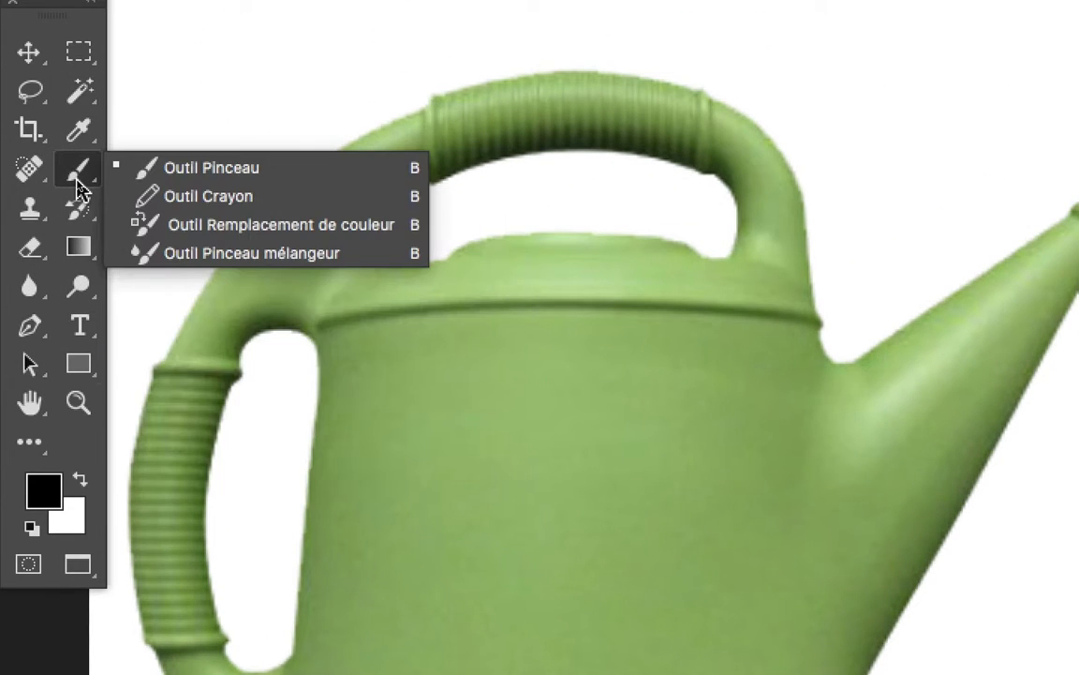
click(103, 174)
click(227, 270)
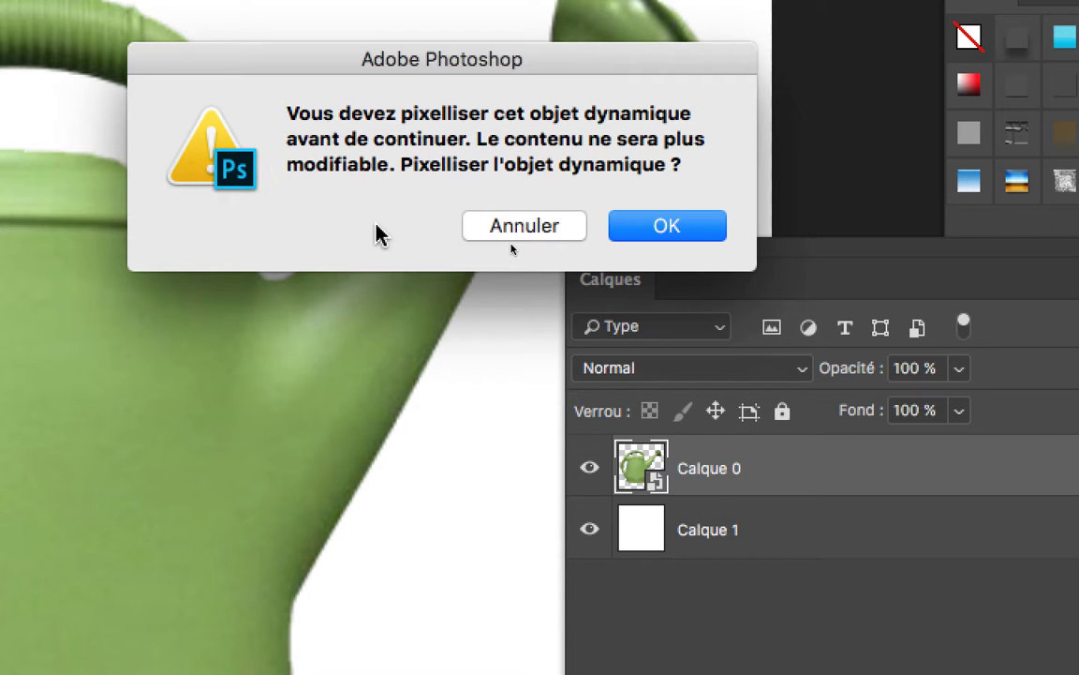
click(510, 226)
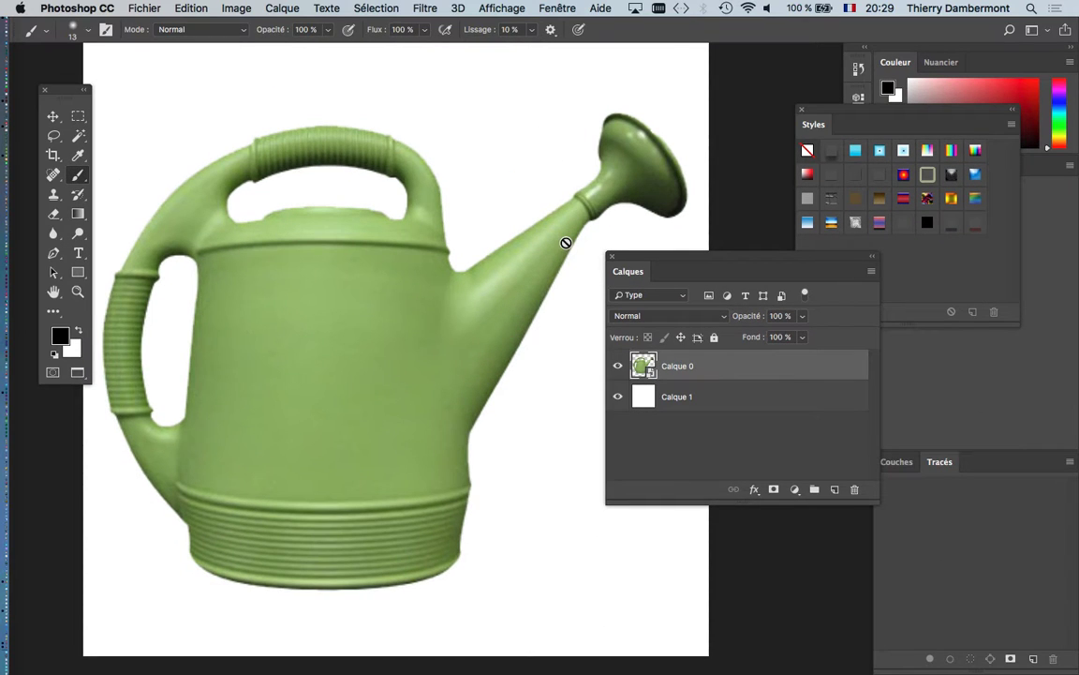
Start the Accentuation sharpening filter on the smart object Calque 0 with a 25% gain and an 81.2-pixel radius
drag(705, 261, 679, 252)
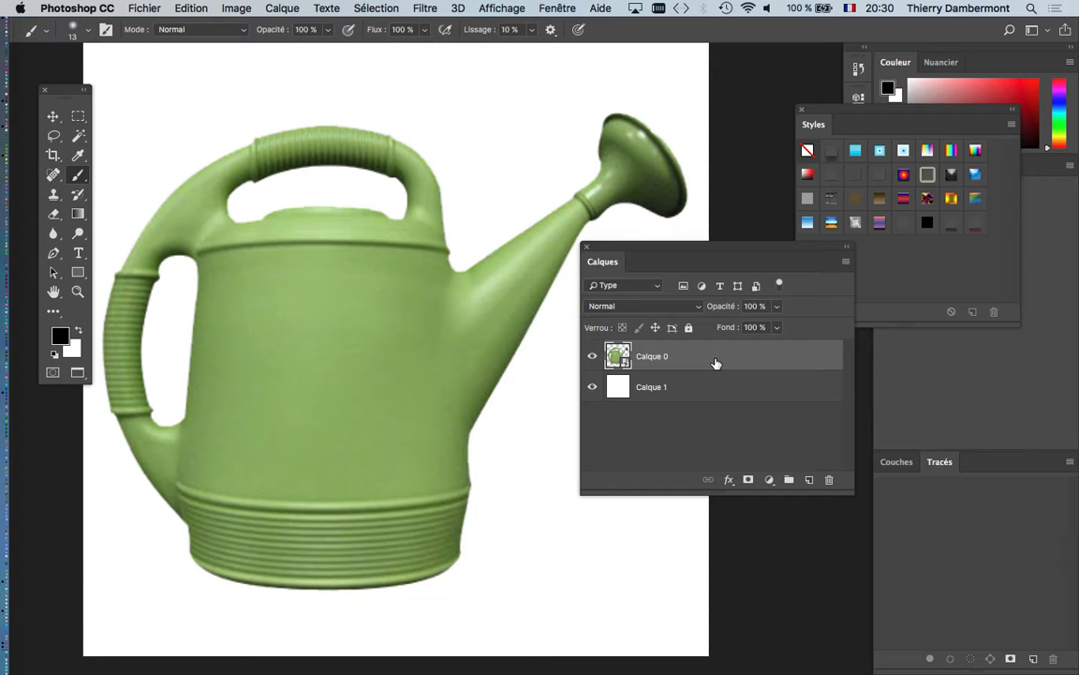
click(433, 7)
mouse_move(562, 286)
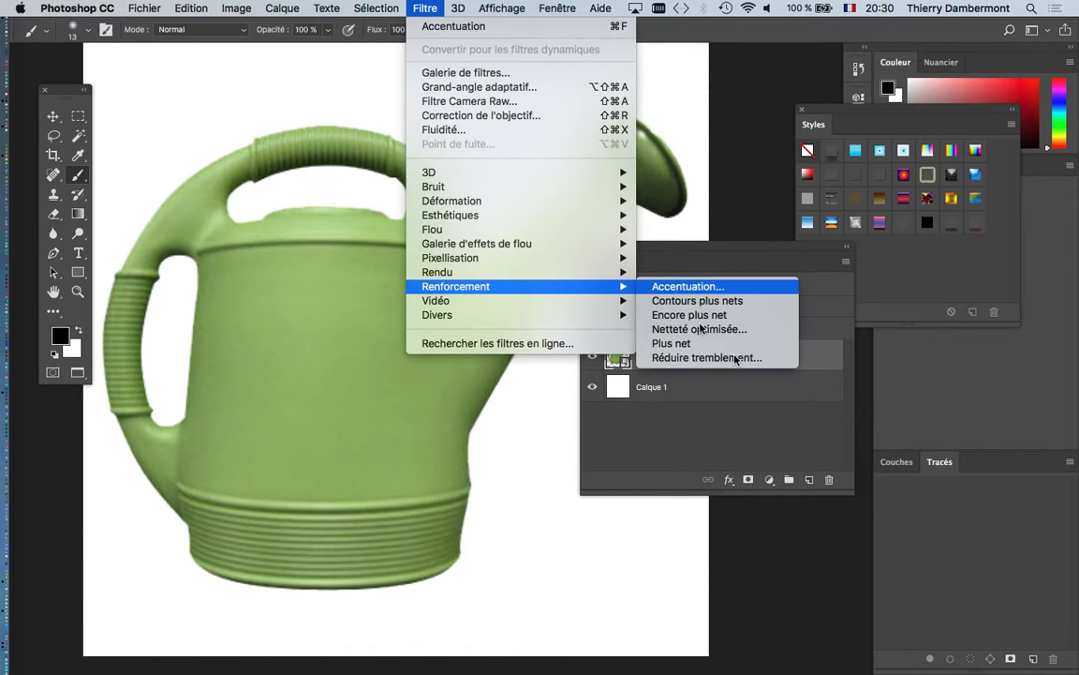
click(689, 285)
drag(494, 212, 686, 78)
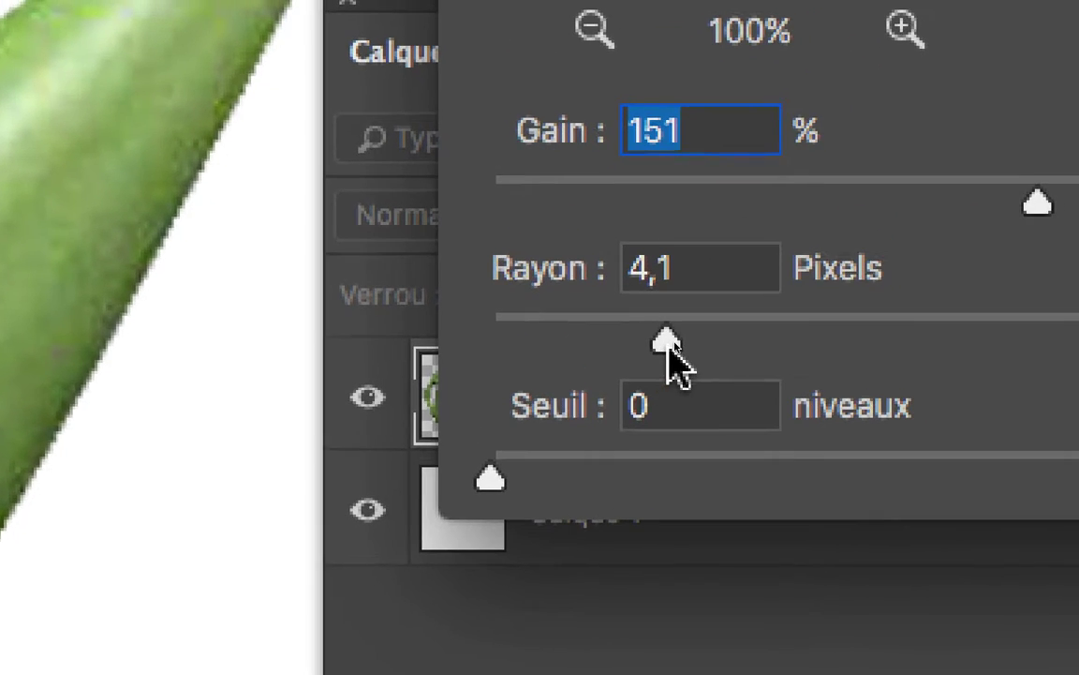
drag(716, 254, 1078, 239)
drag(760, 343, 758, 341)
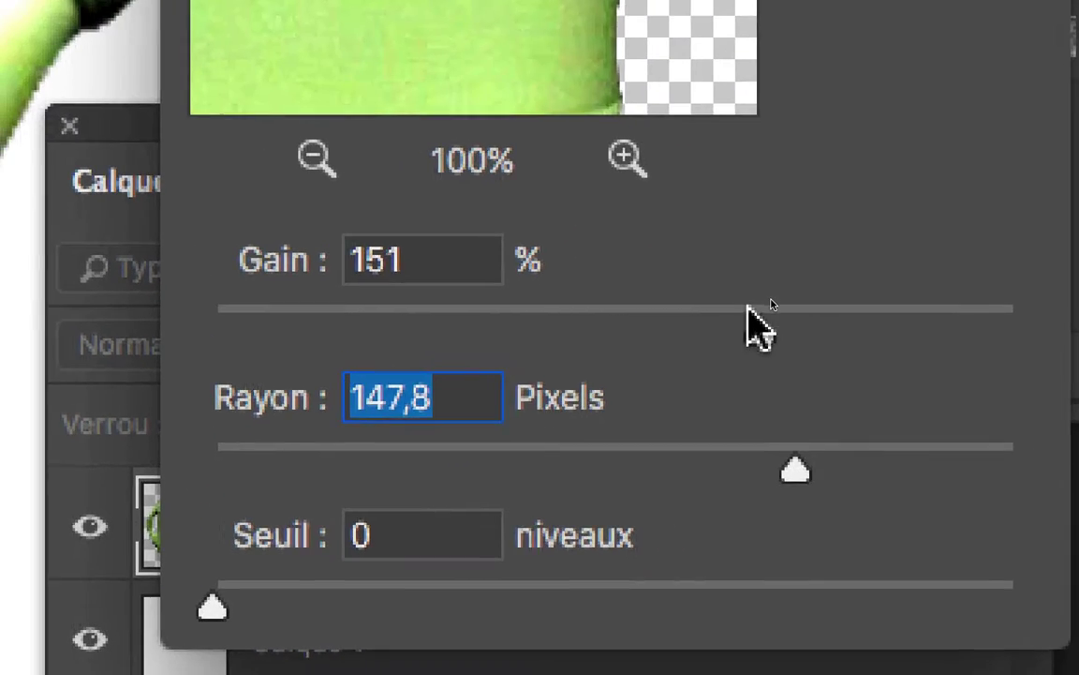
drag(723, 204, 406, 204)
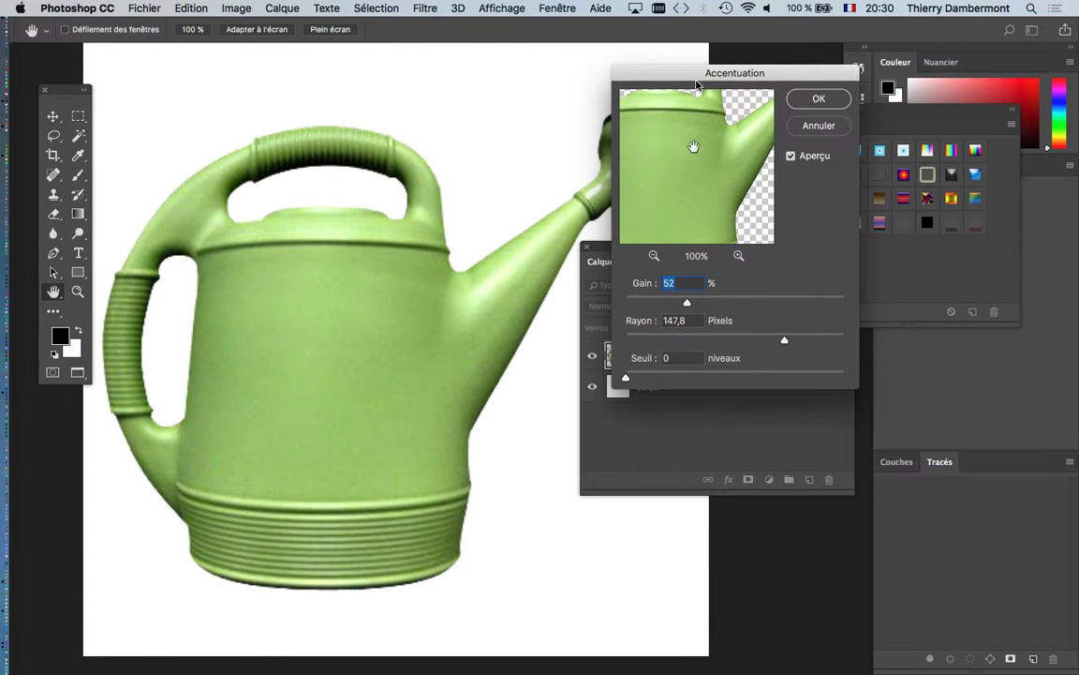
drag(685, 68, 748, 124)
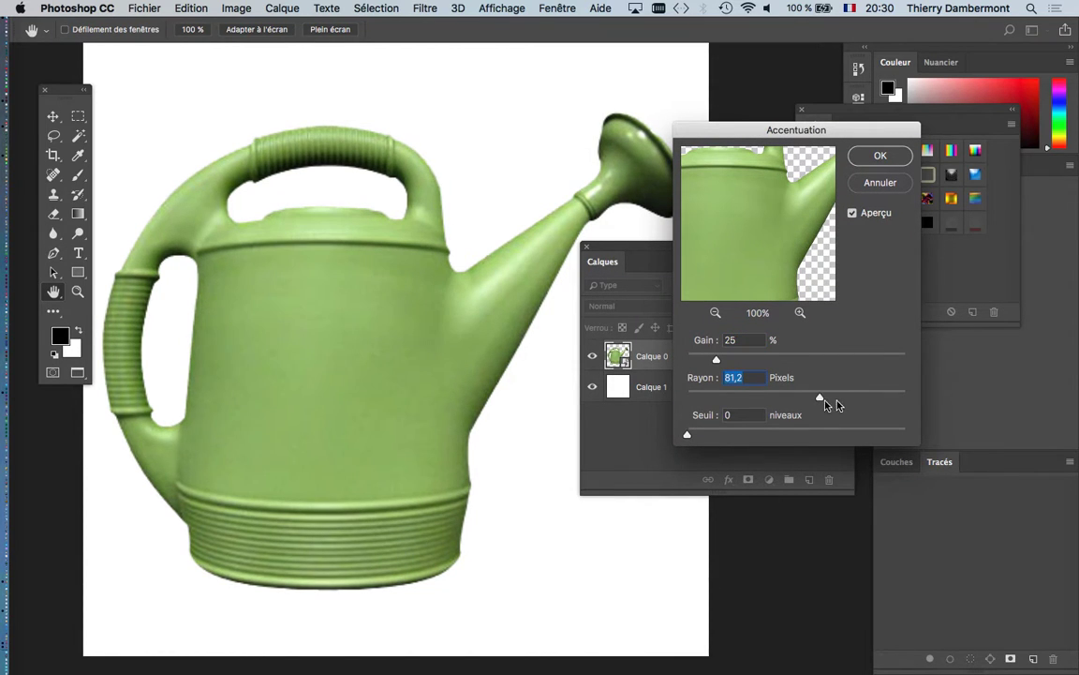
Compare the watering can with and without the sharpening preview, and apply the Accentuation filter to Calque 0
click(852, 214)
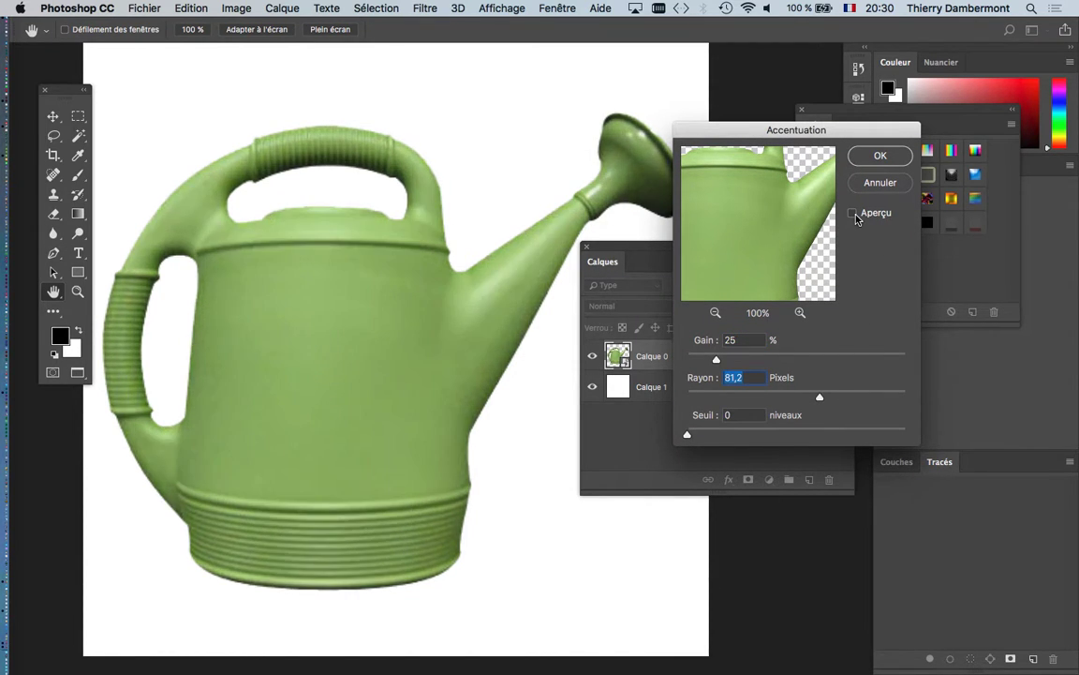
click(853, 214)
click(853, 214)
click(852, 213)
key(alt)
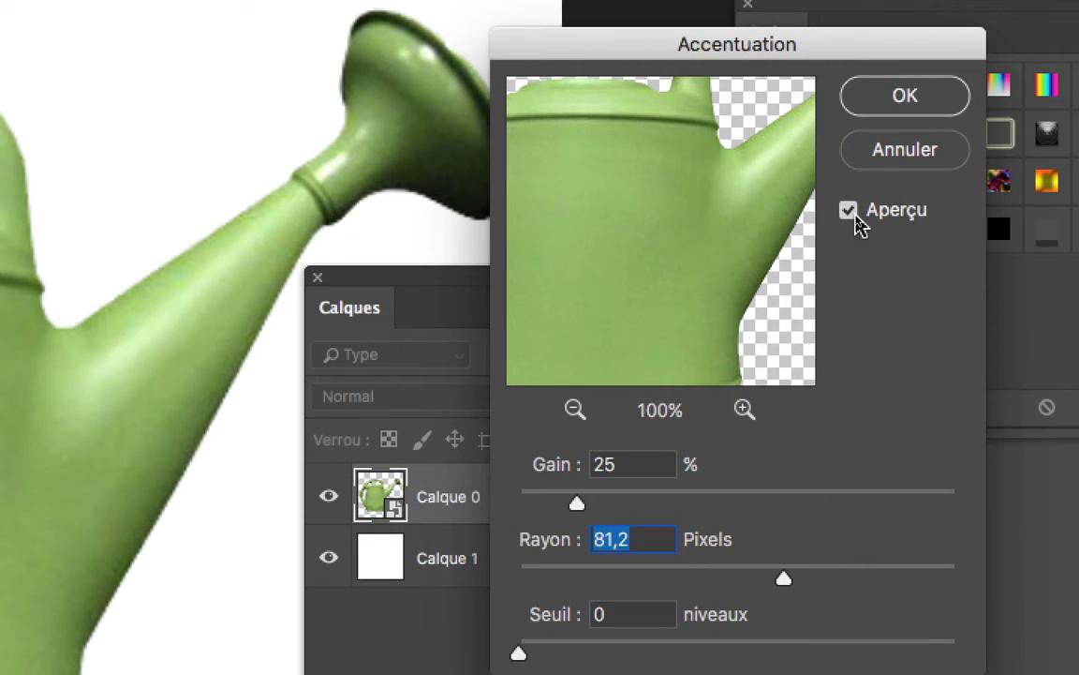
click(855, 217)
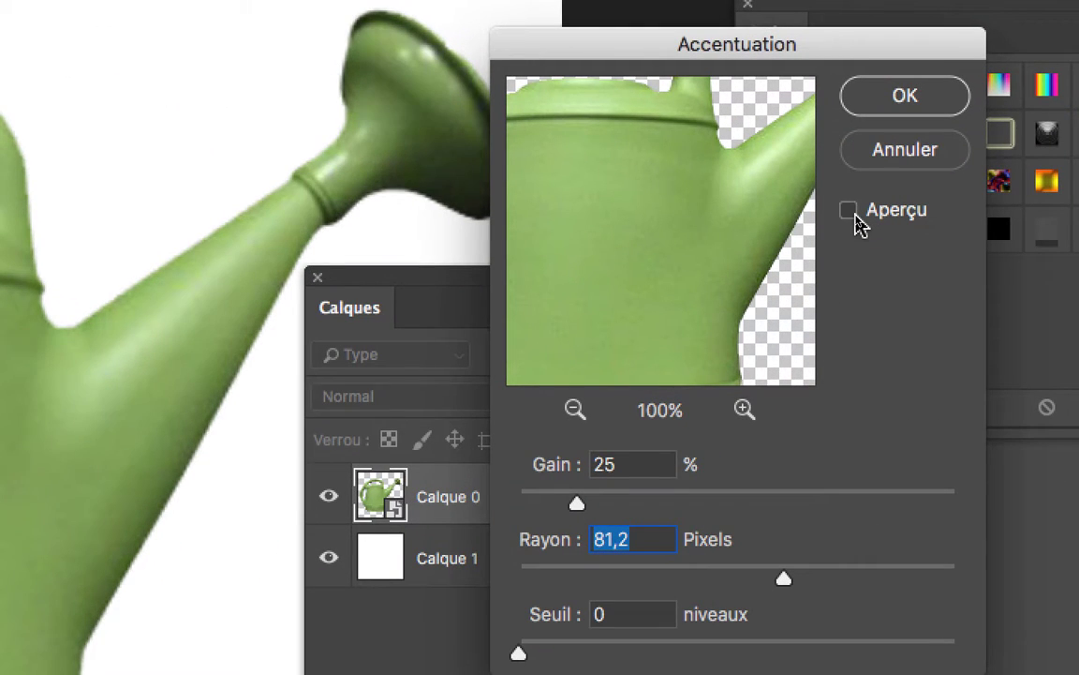
click(855, 217)
click(855, 217)
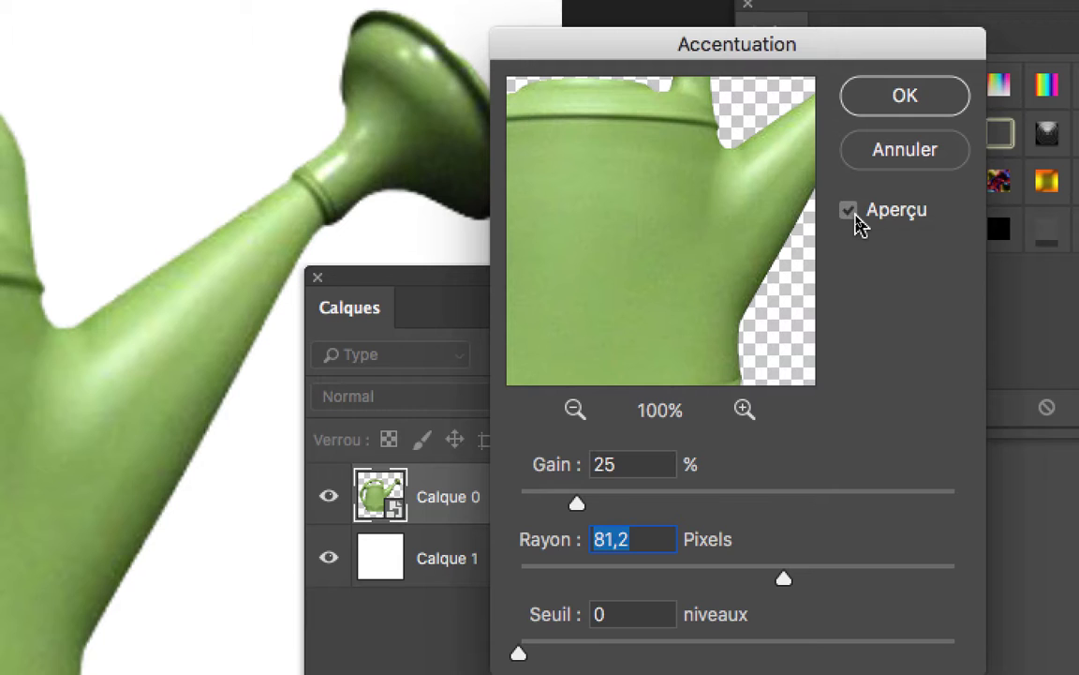
click(855, 216)
click(855, 216)
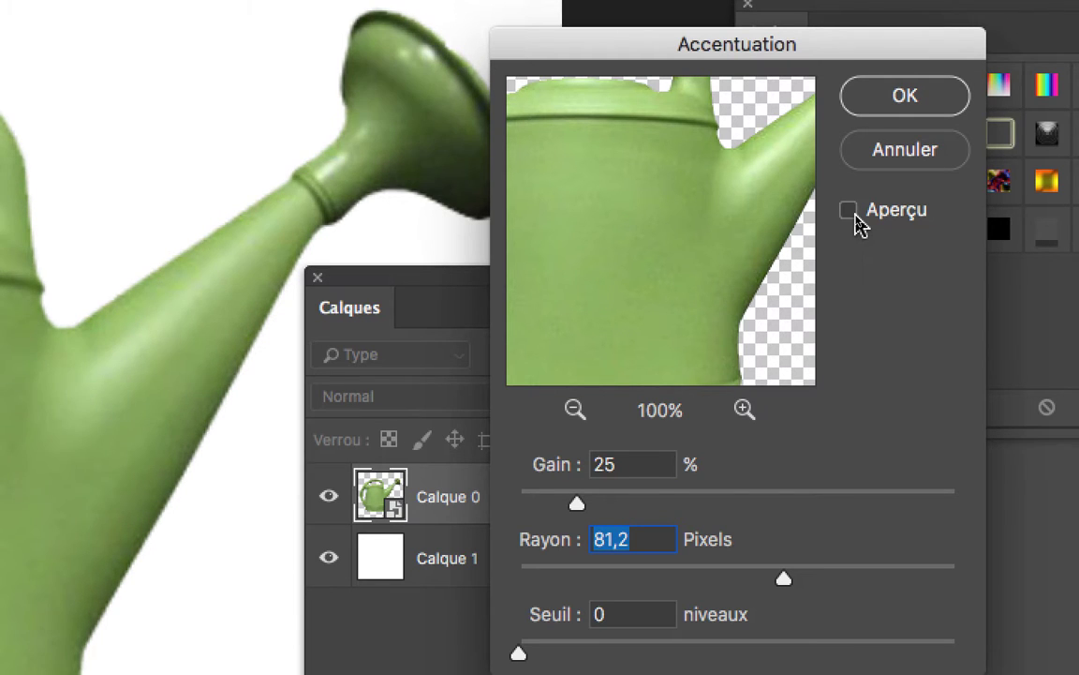
click(854, 214)
key(alt)
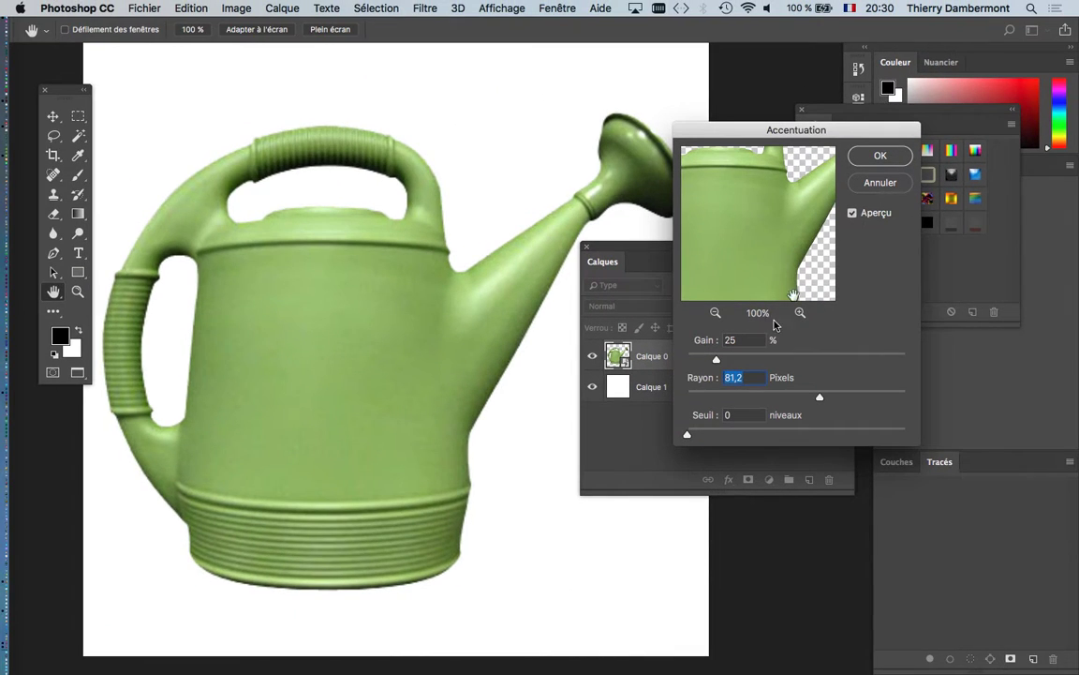
key(Return)
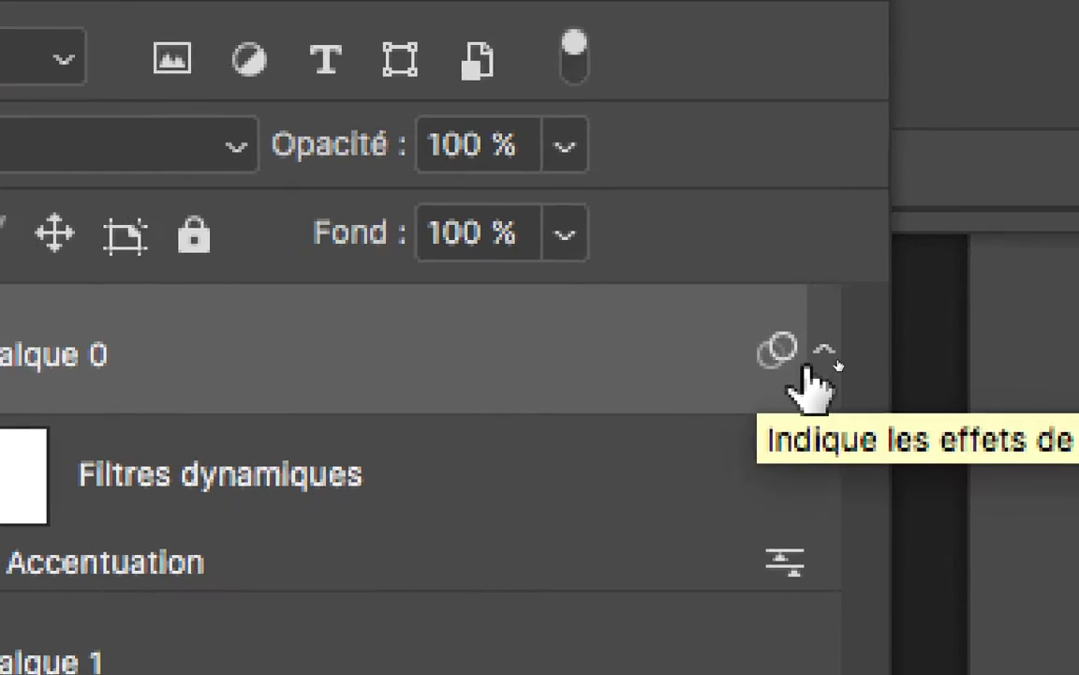
Collapse and expand the smart filter list of Calque 0, and compare the image with Accentuation hidden and shown
click(811, 363)
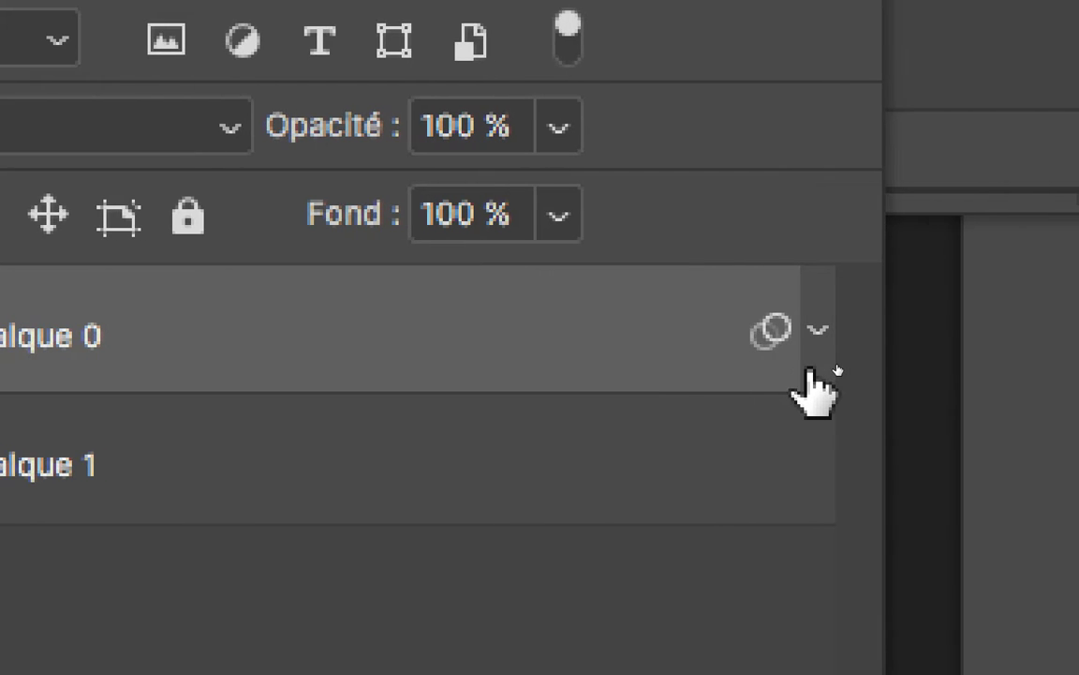
click(855, 342)
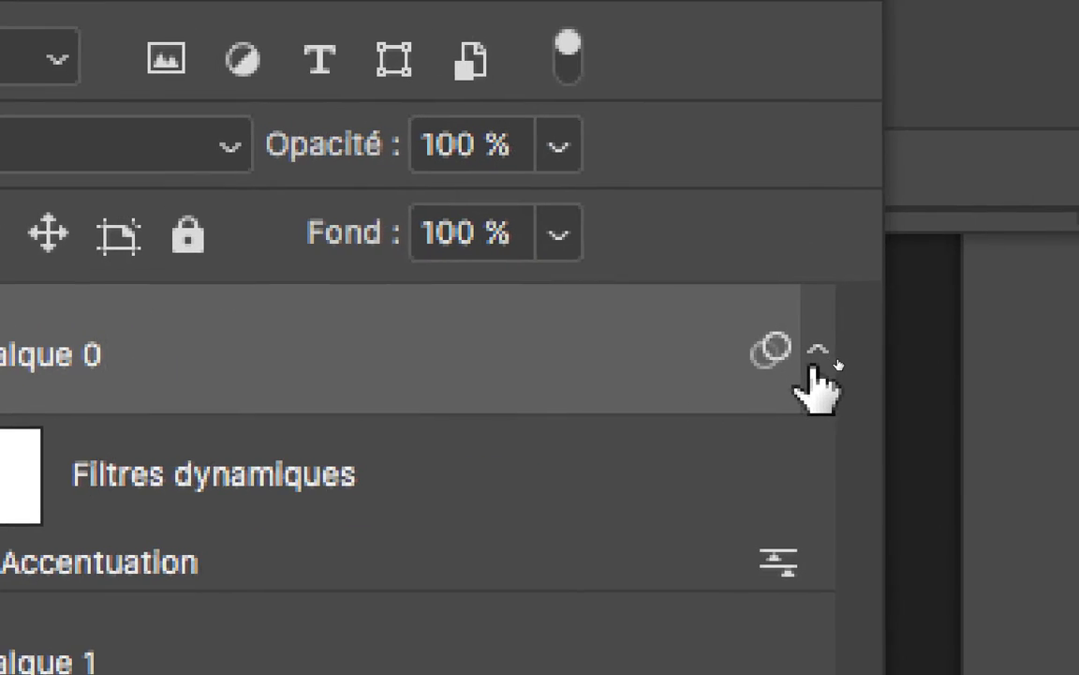
click(815, 359)
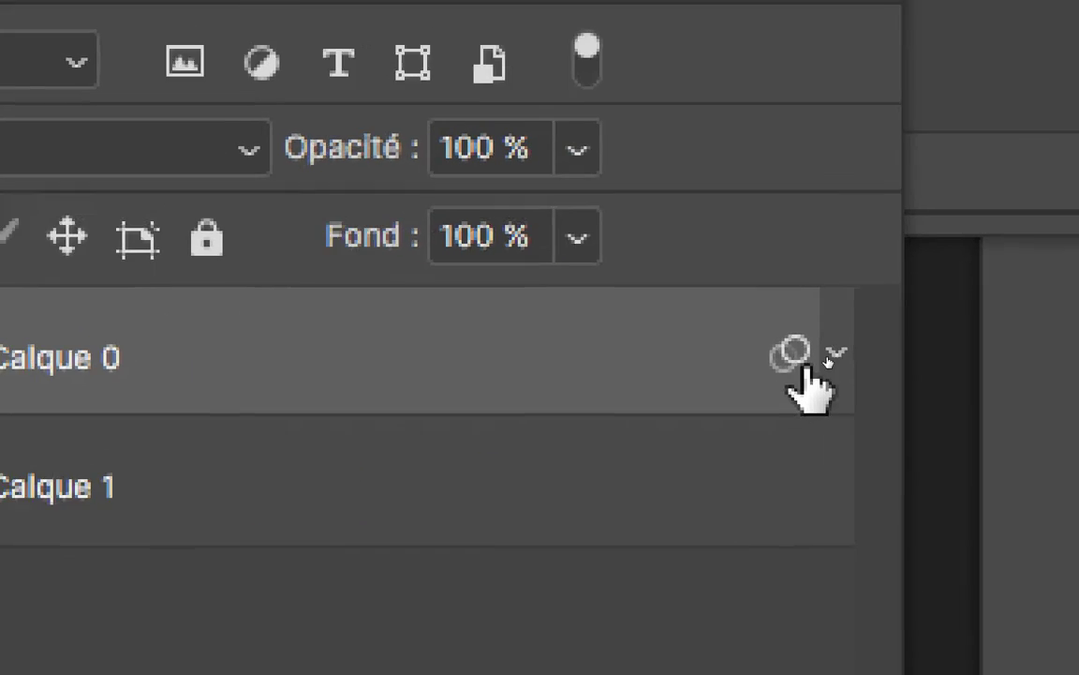
click(815, 363)
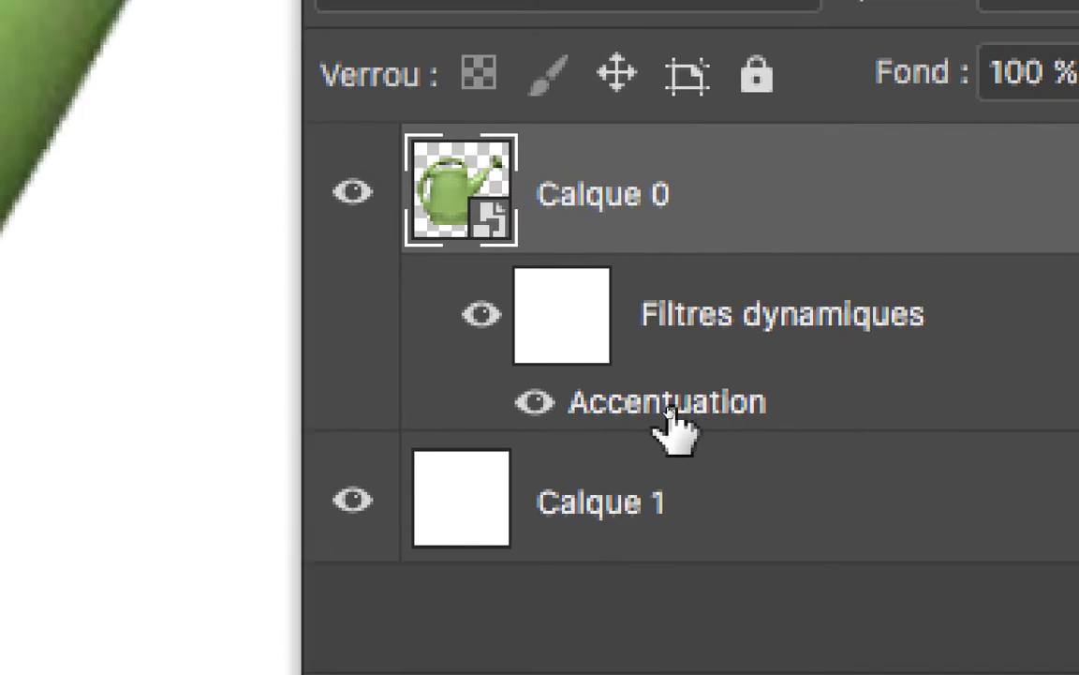
click(537, 406)
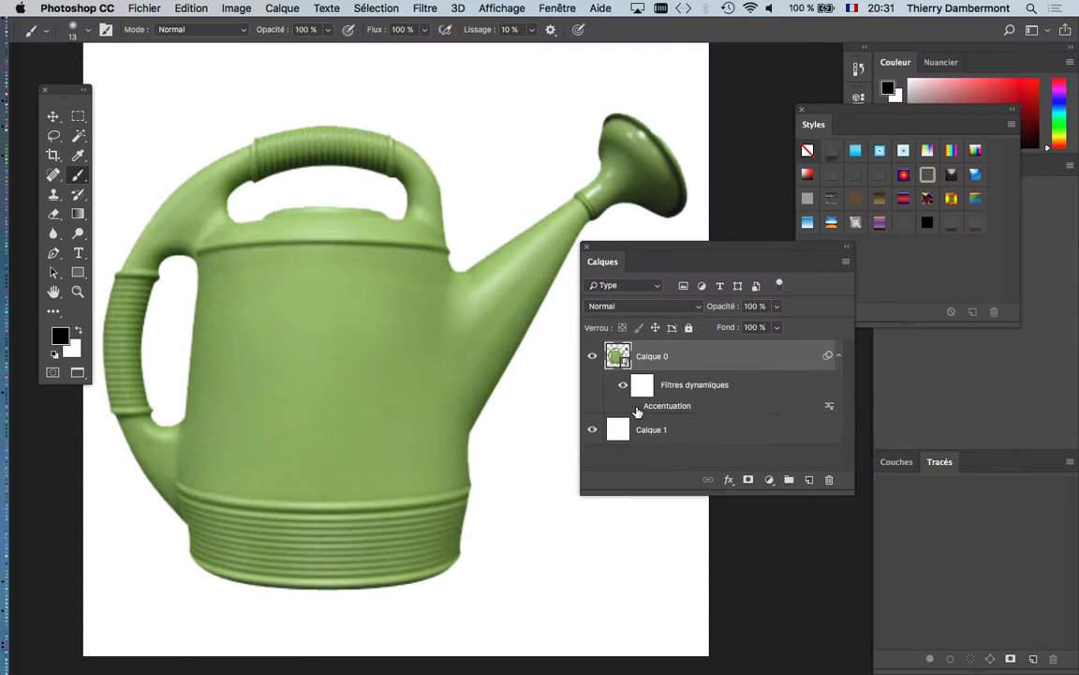
click(636, 410)
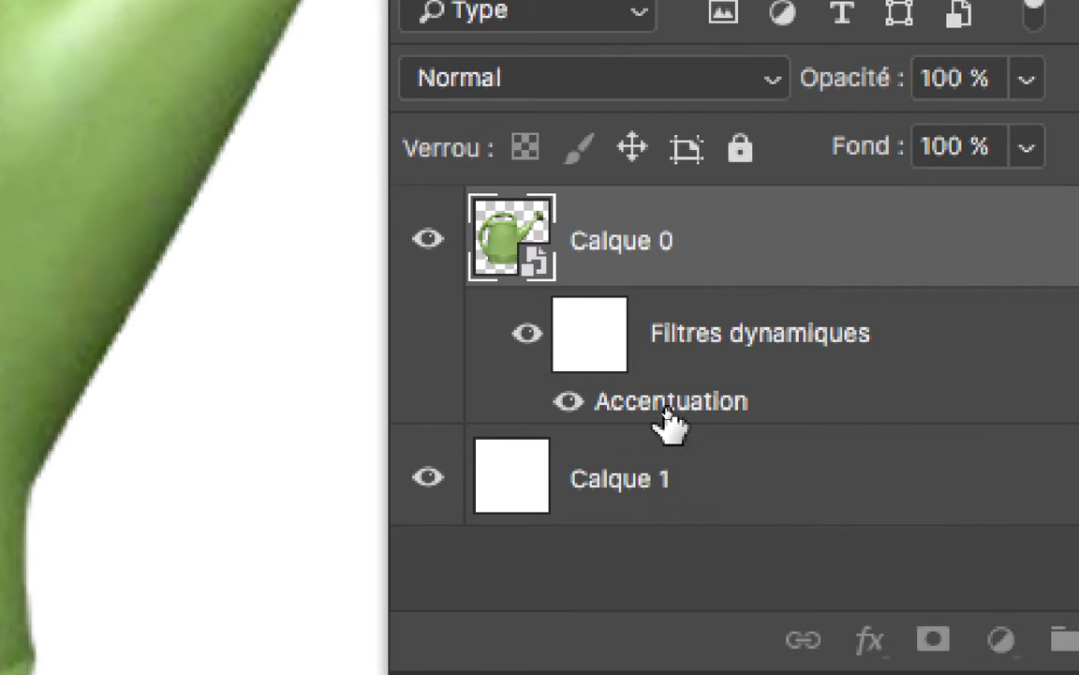
Edit the existing Accentuation smart filter of Calque 0, setting its gain to 43%
double_click(666, 407)
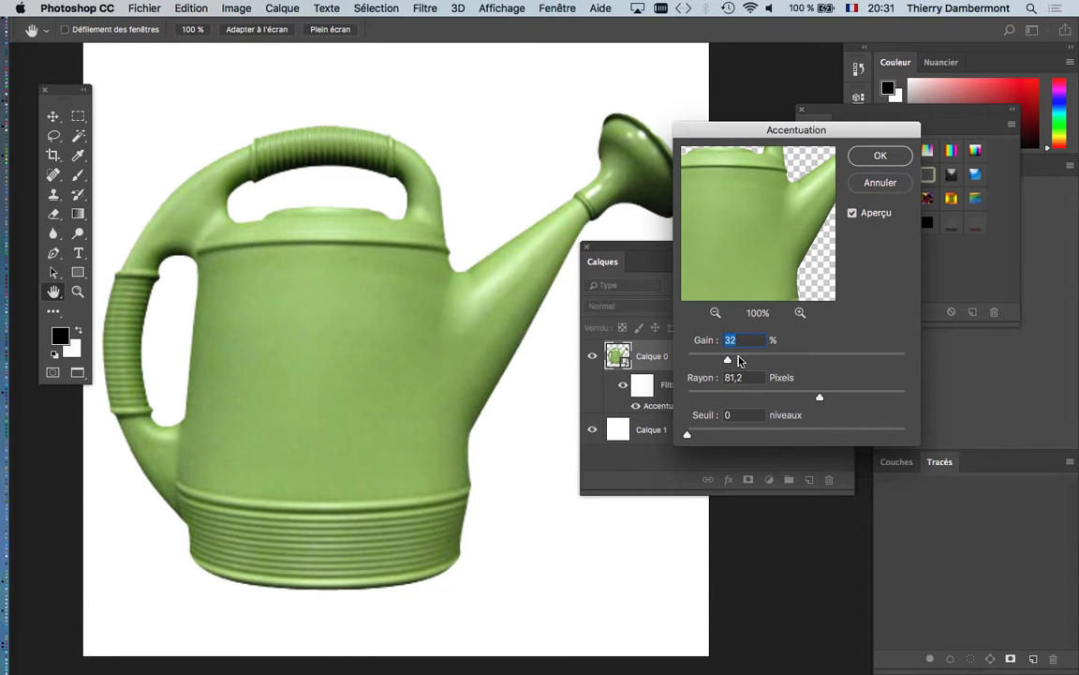
drag(739, 360, 741, 359)
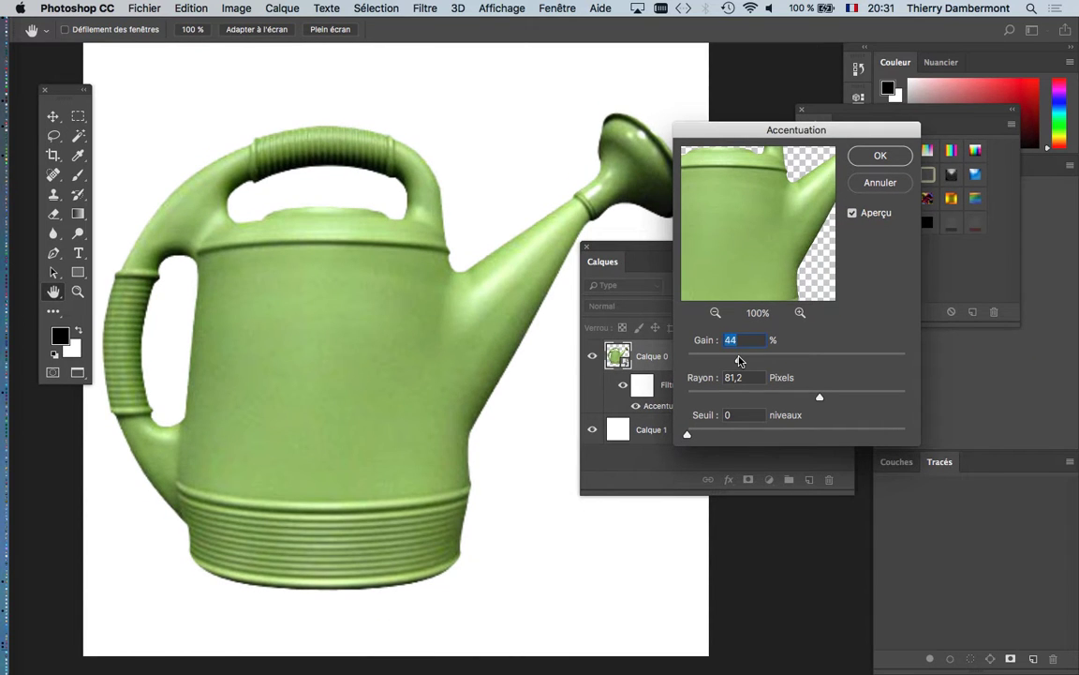
click(881, 157)
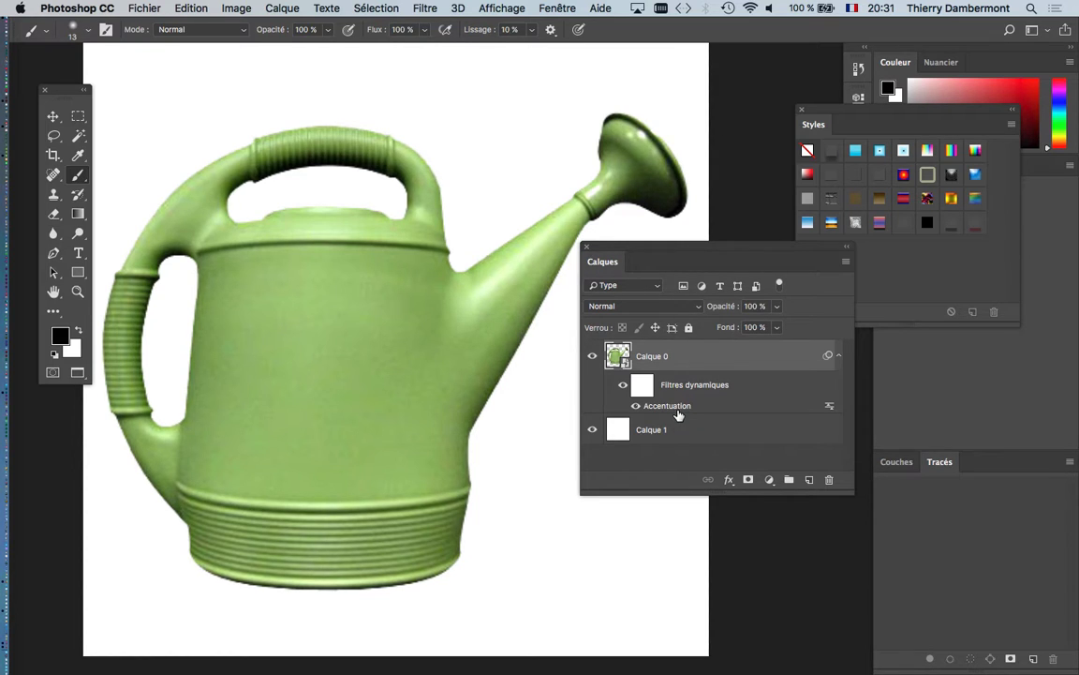
Add a second Accentuation smart filter to Calque 0 with a 0.8-pixel radius and a 153% gain
click(420, 8)
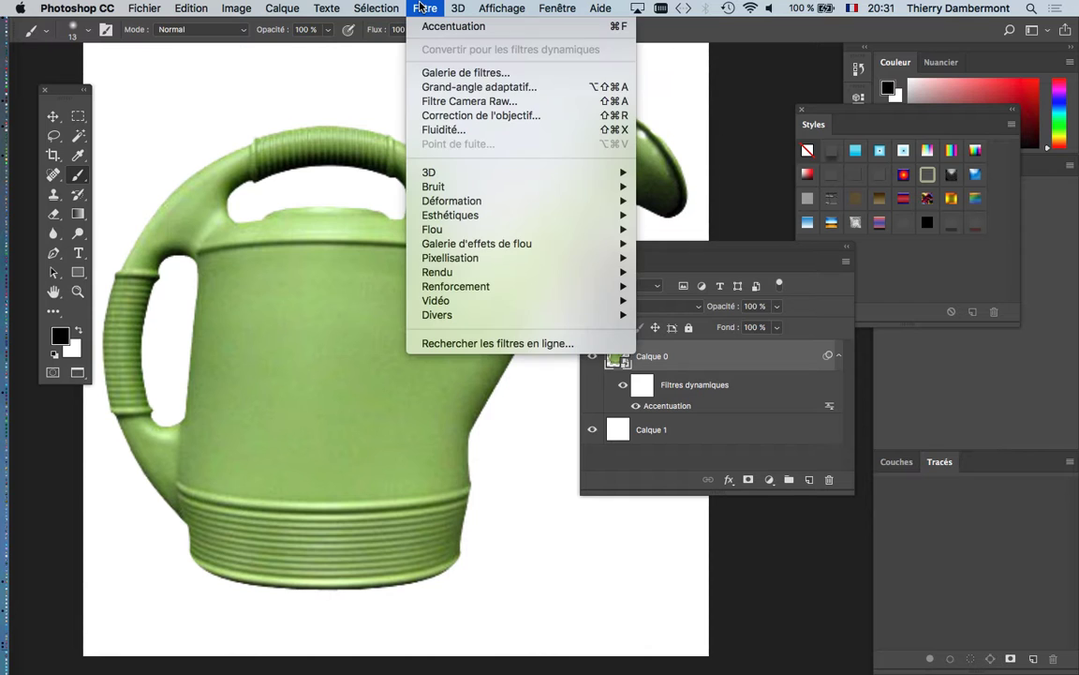
mouse_move(576, 289)
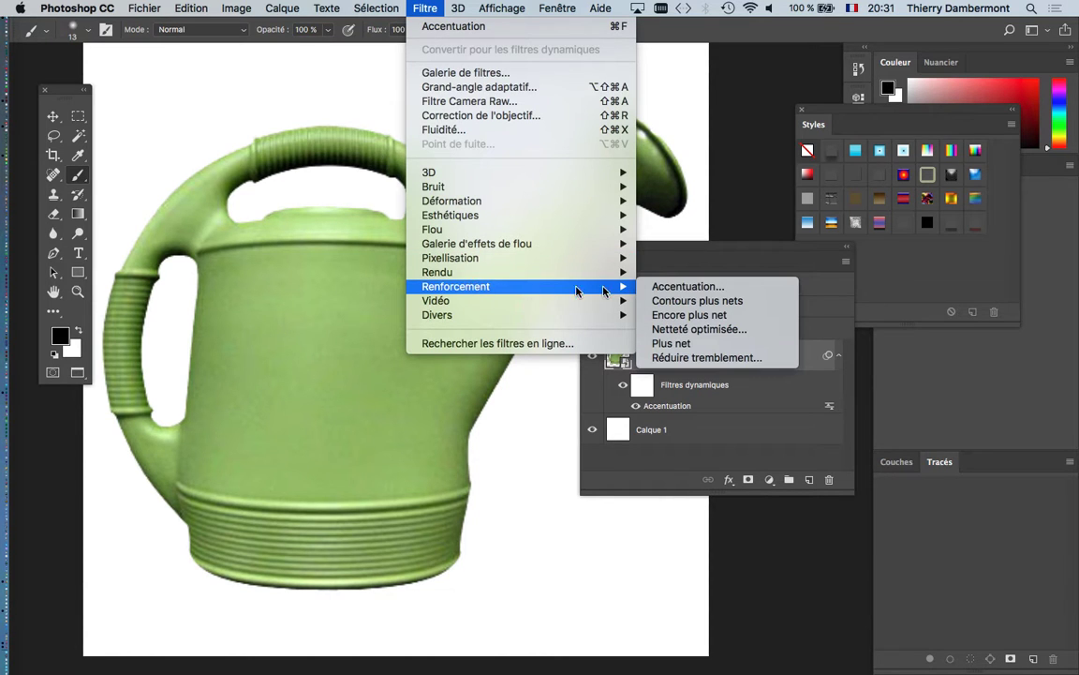
click(698, 289)
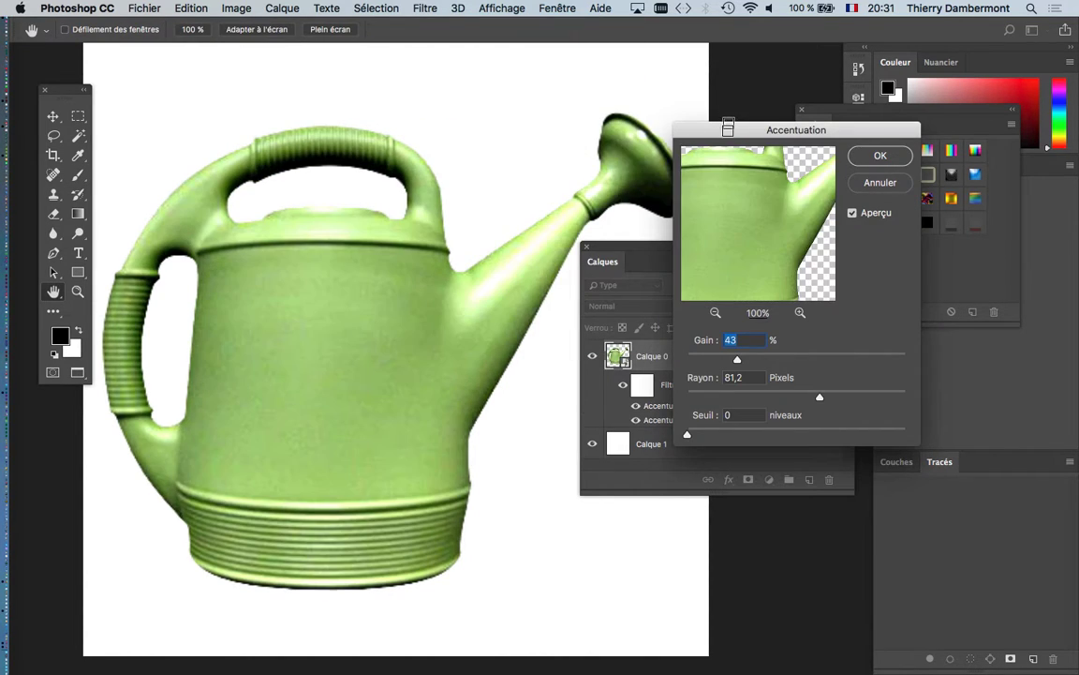
drag(569, 173, 533, 120)
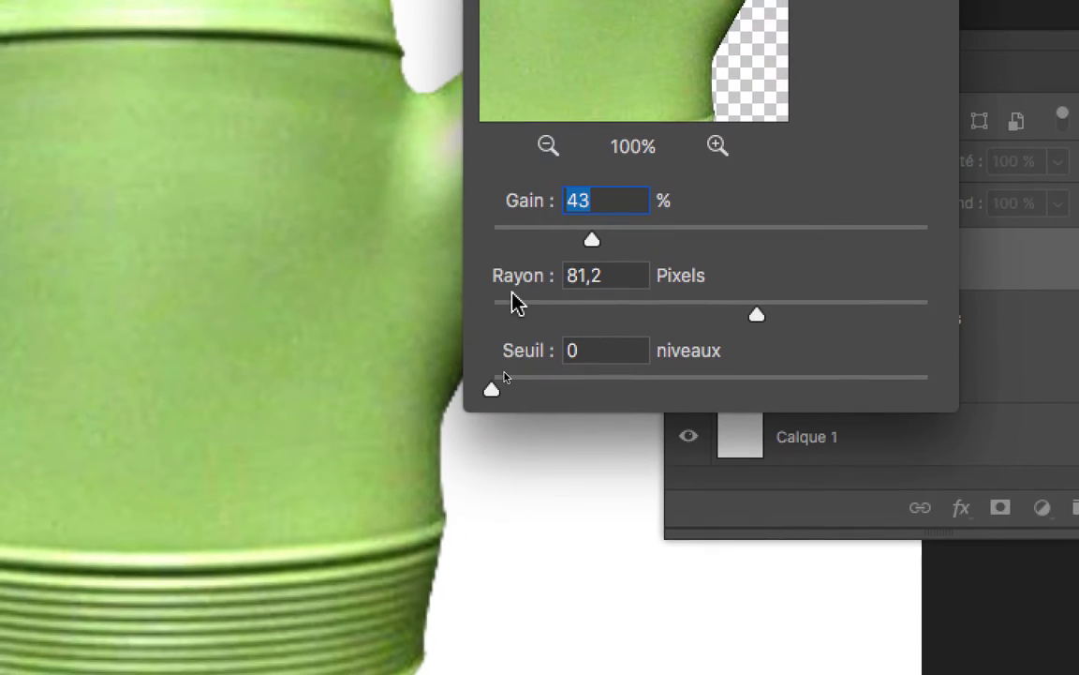
click(494, 509)
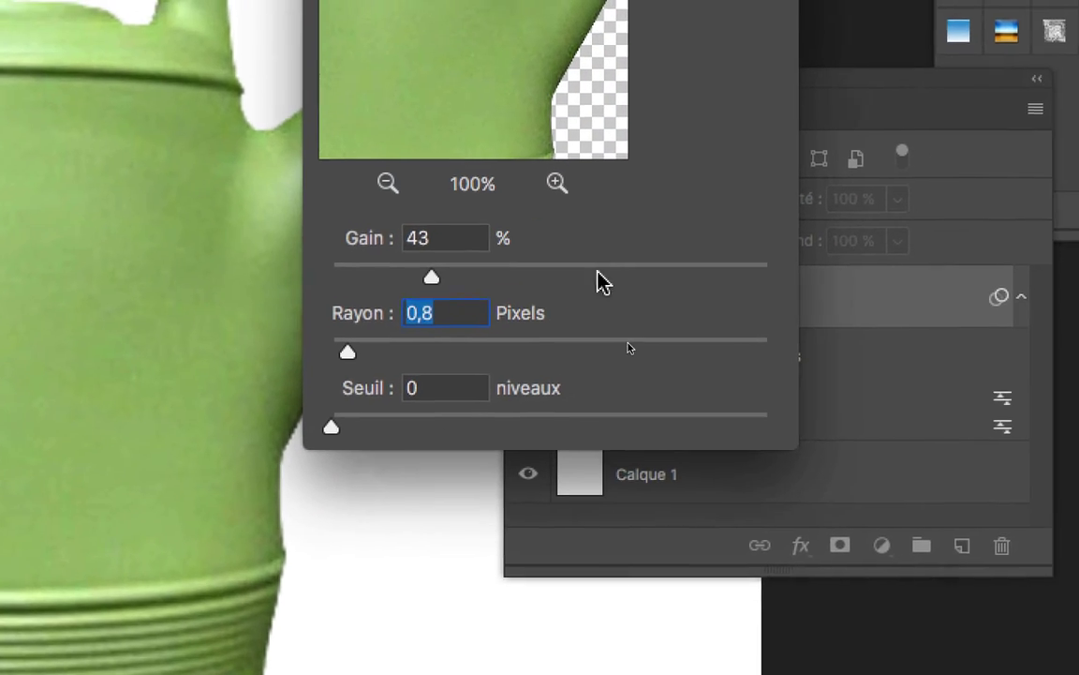
drag(715, 244, 746, 236)
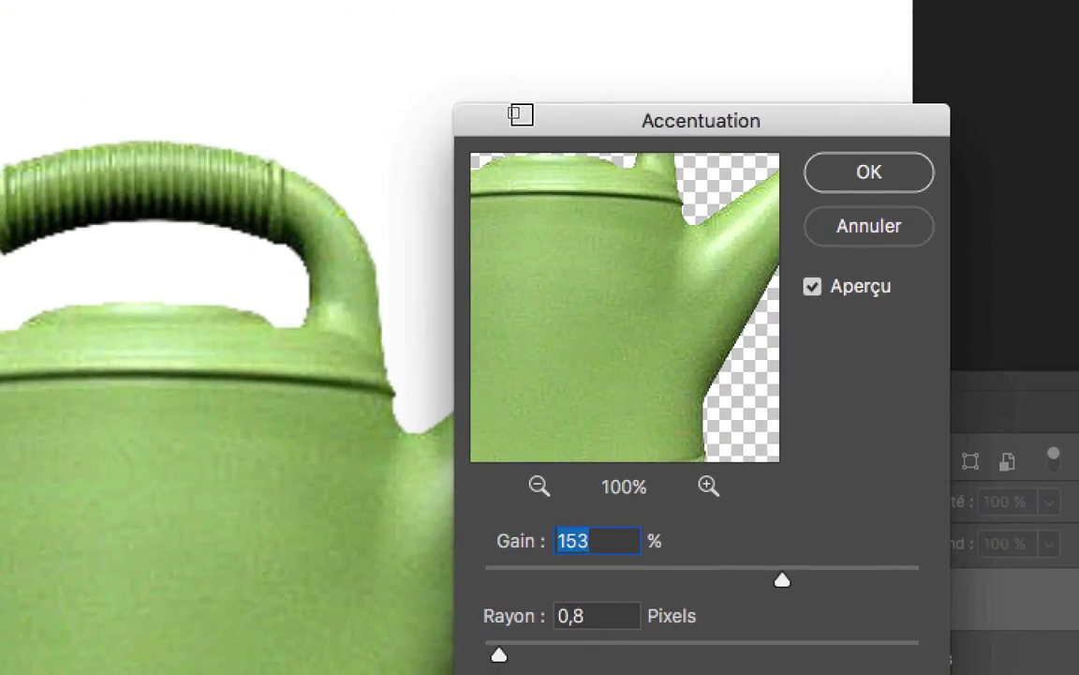
Uncover the watering can behind the Accentuation dialog and compare the image with and without the filter preview
drag(520, 115, 146, 86)
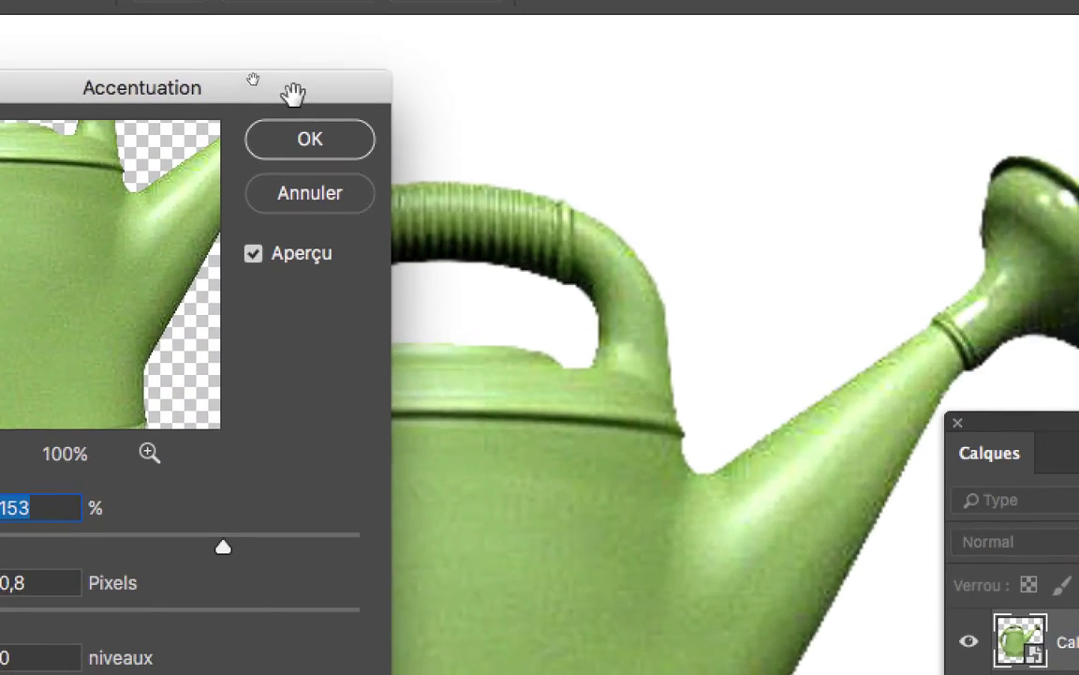
drag(294, 94, 277, 85)
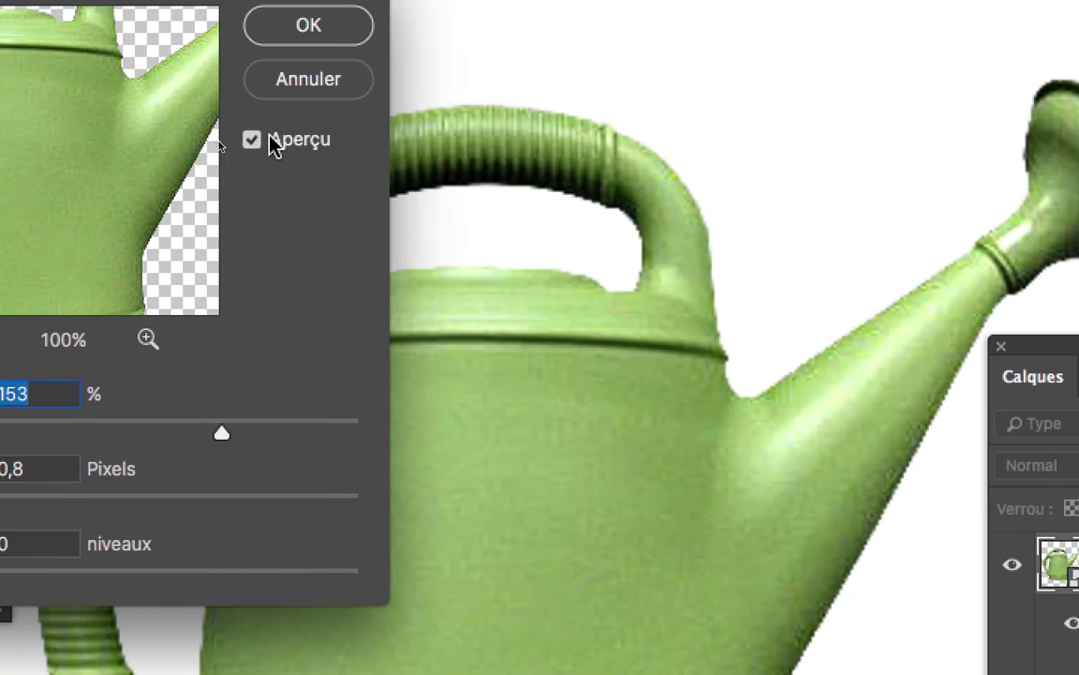
click(254, 140)
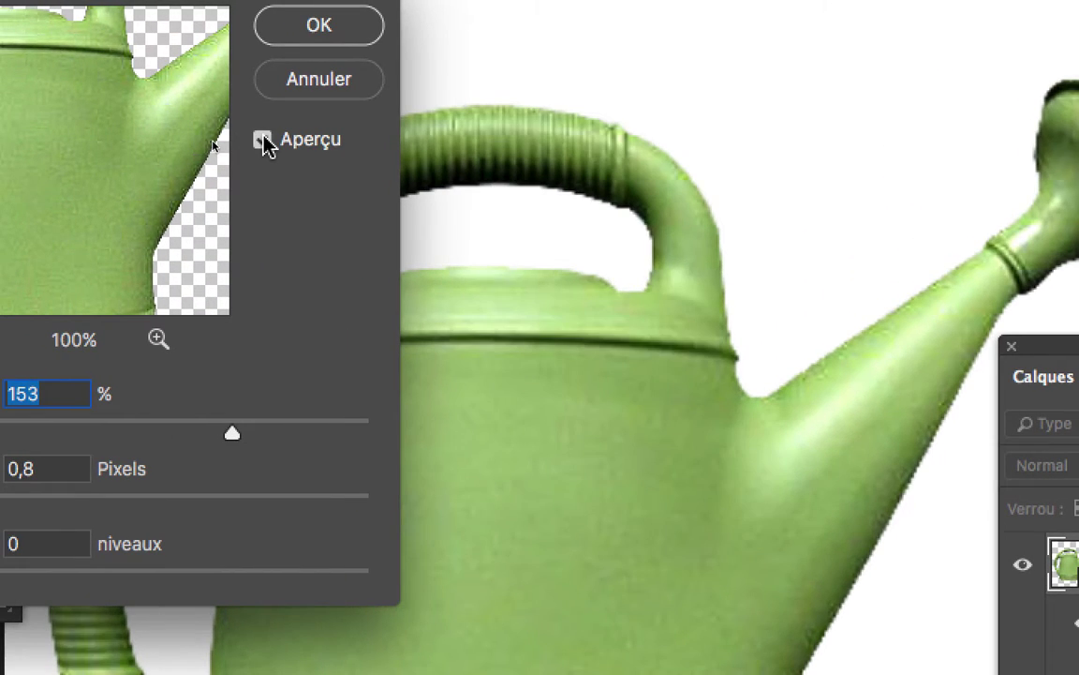
click(263, 139)
click(263, 139)
click(264, 140)
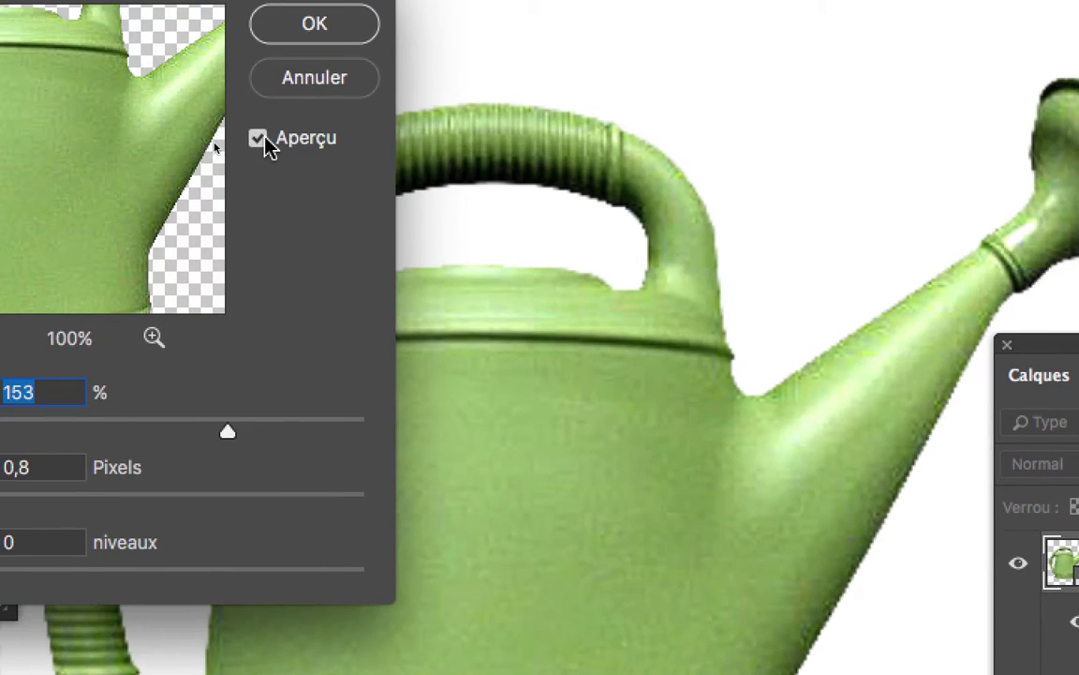
click(259, 139)
click(258, 139)
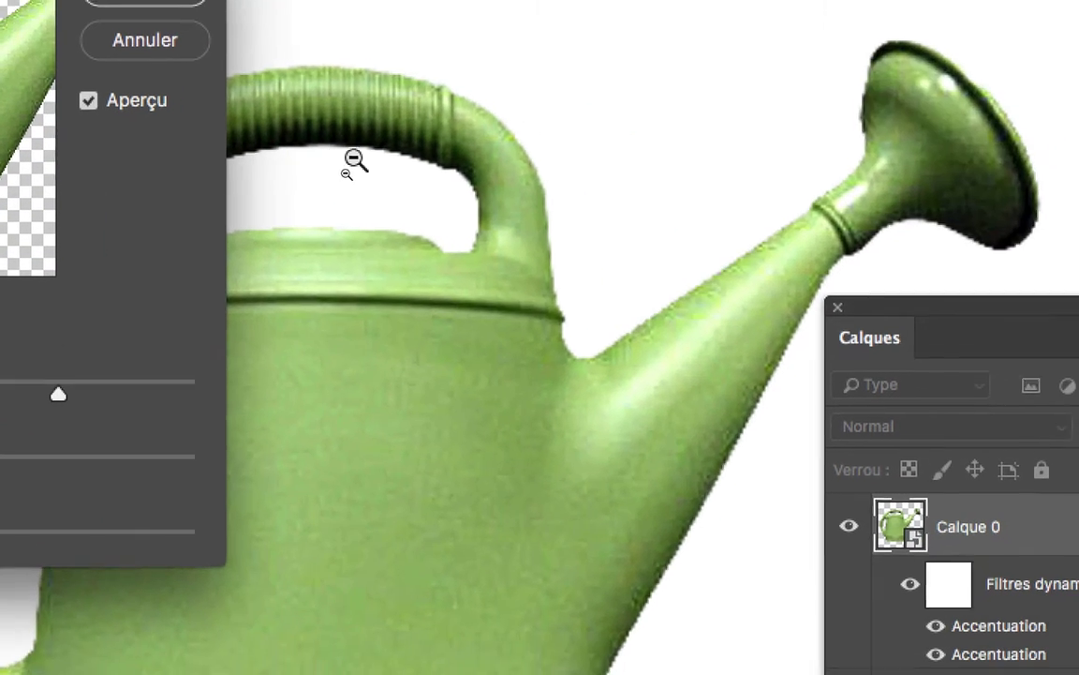
Inspect the sharpening preview at closer and wider magnification, and apply the second Accentuation filter to Calque 0
scroll(356, 162, up, 4)
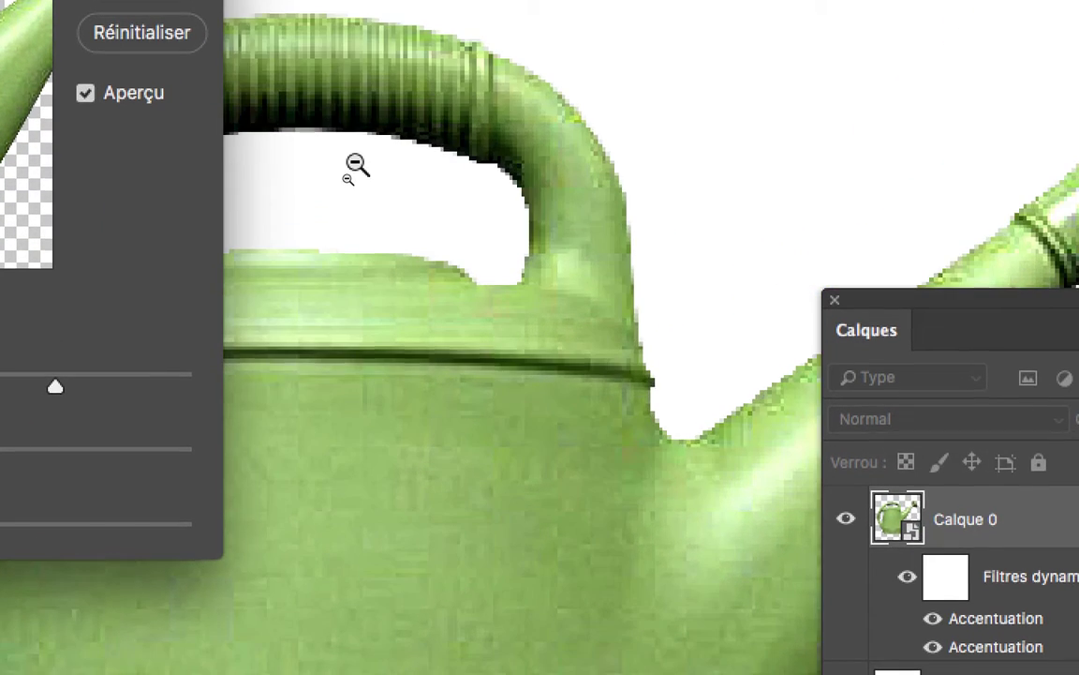
scroll(356, 166, down, 4)
scroll(356, 166, down, 2)
click(85, 89)
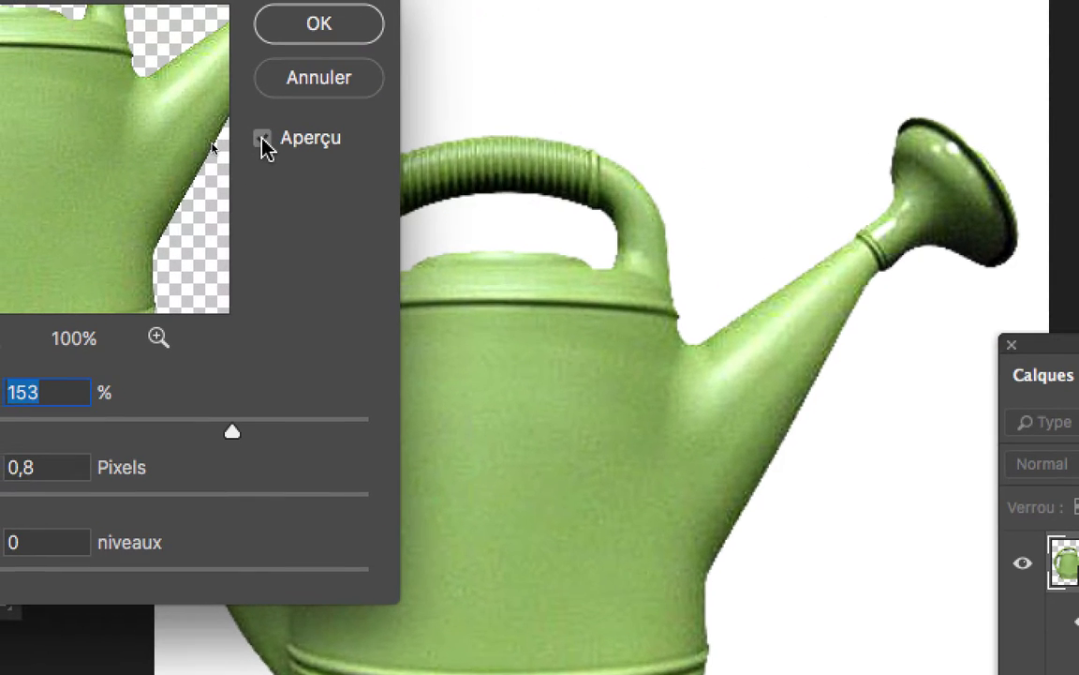
click(262, 140)
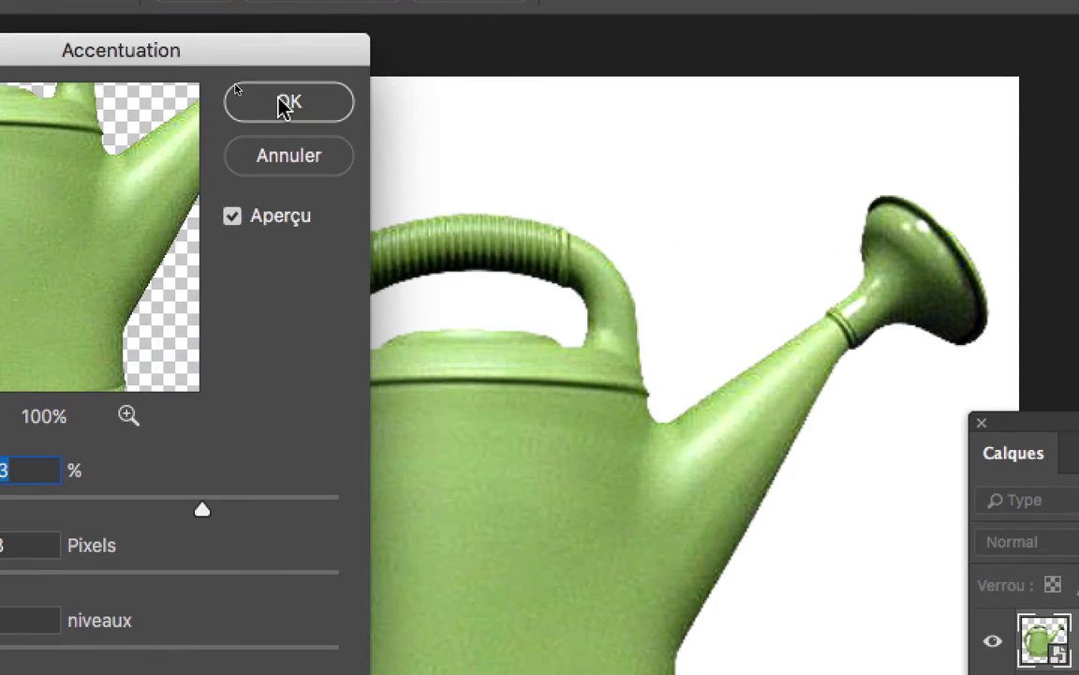
click(319, 23)
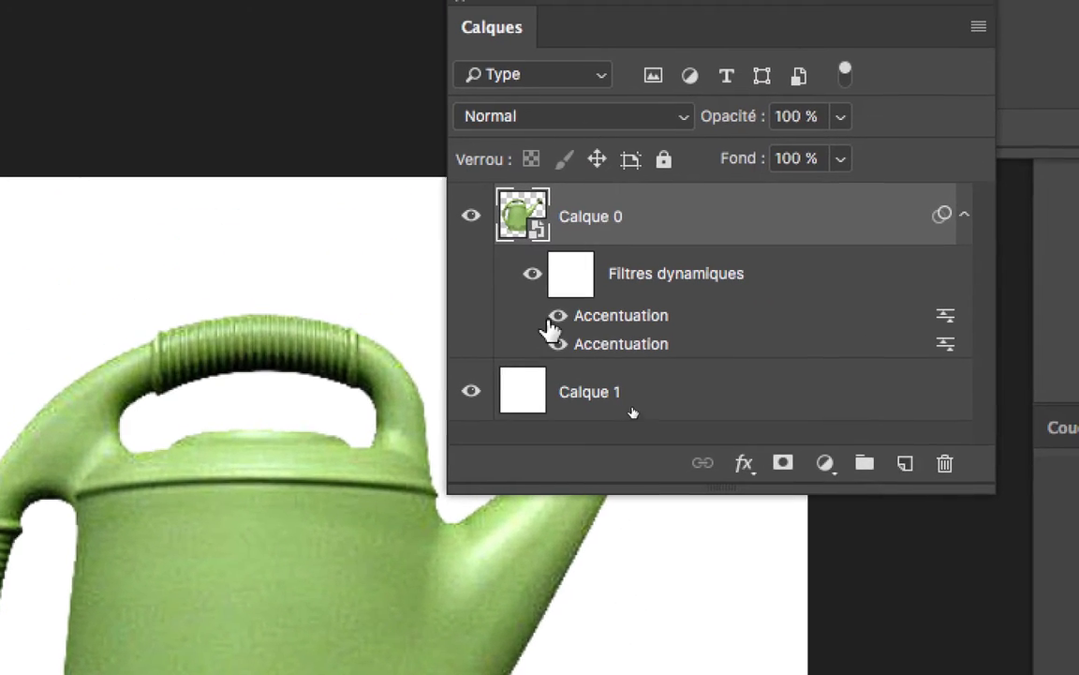
Hide both Accentuation smart filters of Calque 0 and show them again one by one to compare their effects
drag(599, 157, 599, 184)
click(550, 310)
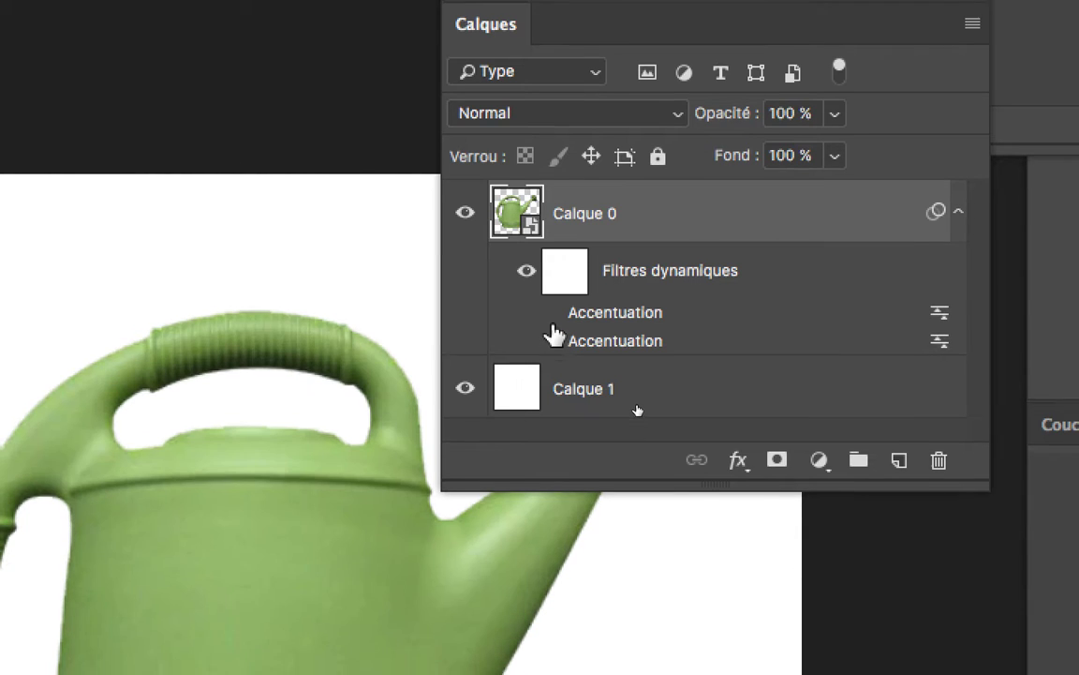
click(552, 323)
click(552, 323)
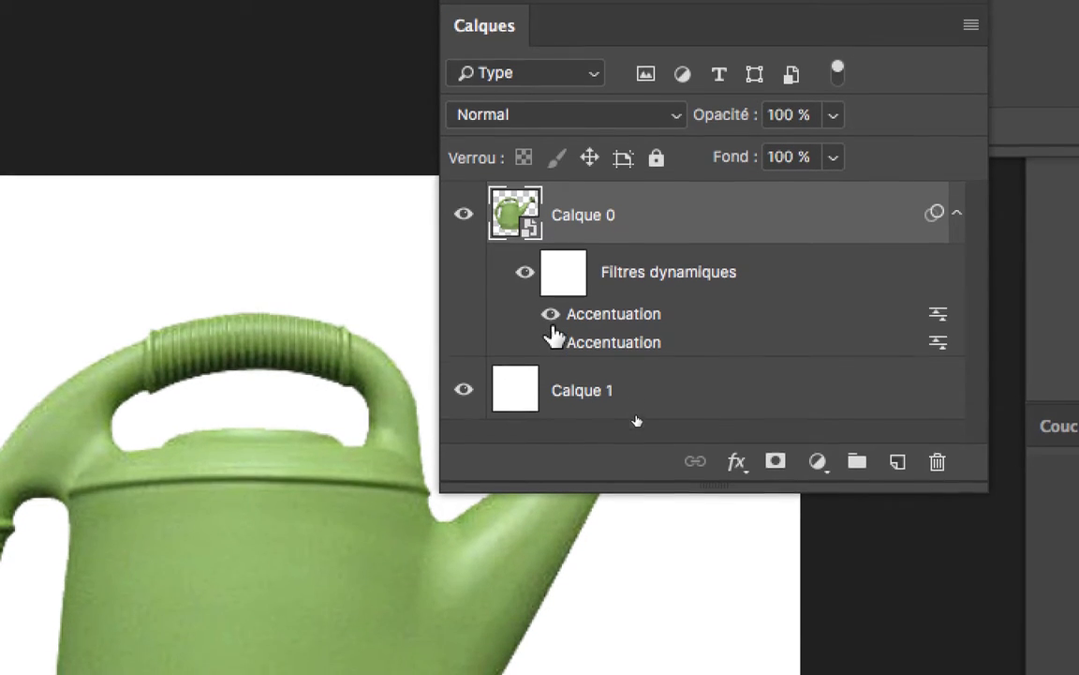
click(552, 333)
click(552, 332)
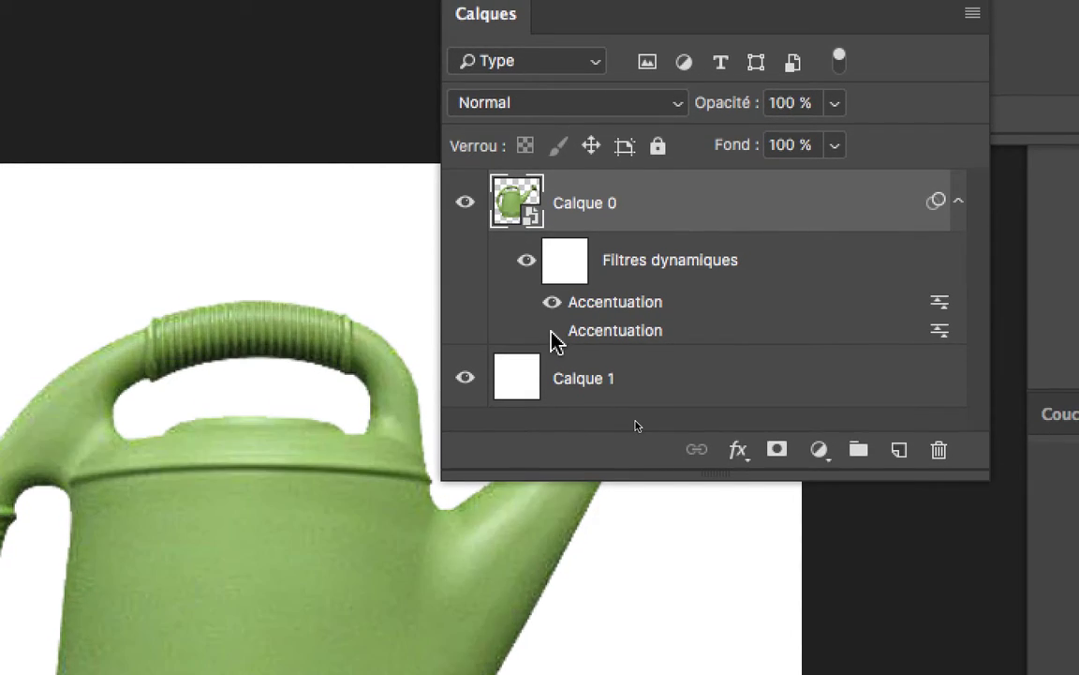
click(552, 333)
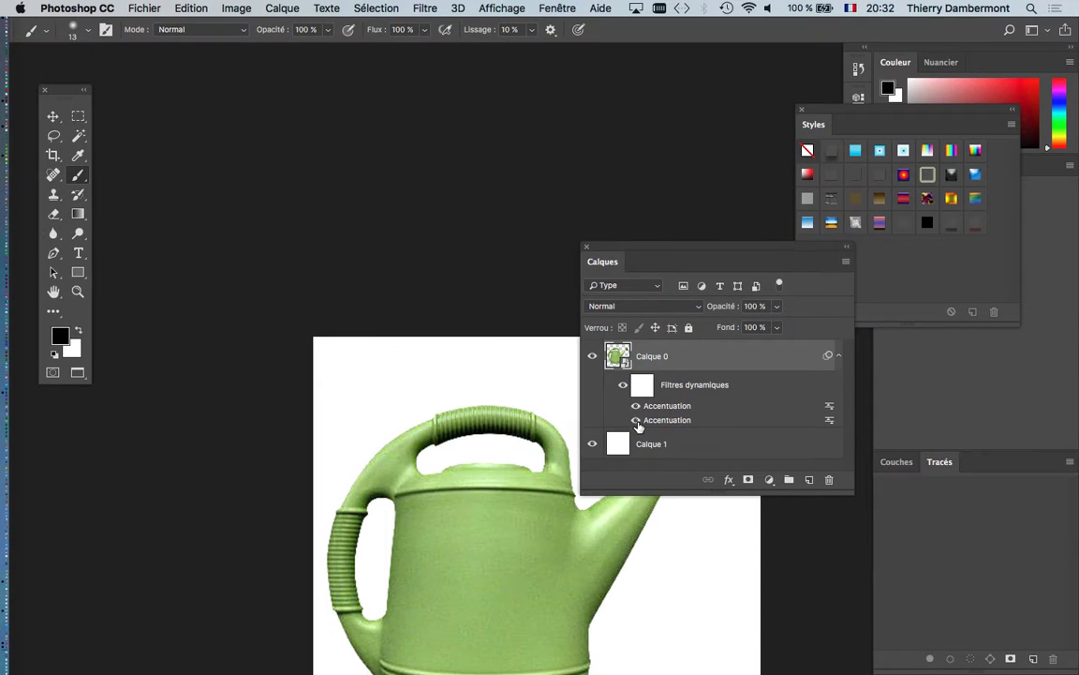
Move the Calques palette clear of the image and save a copy of the document as arrosoir-02.psd in Photoshop format with maximised compatibility
scroll(609, 248, down, 5)
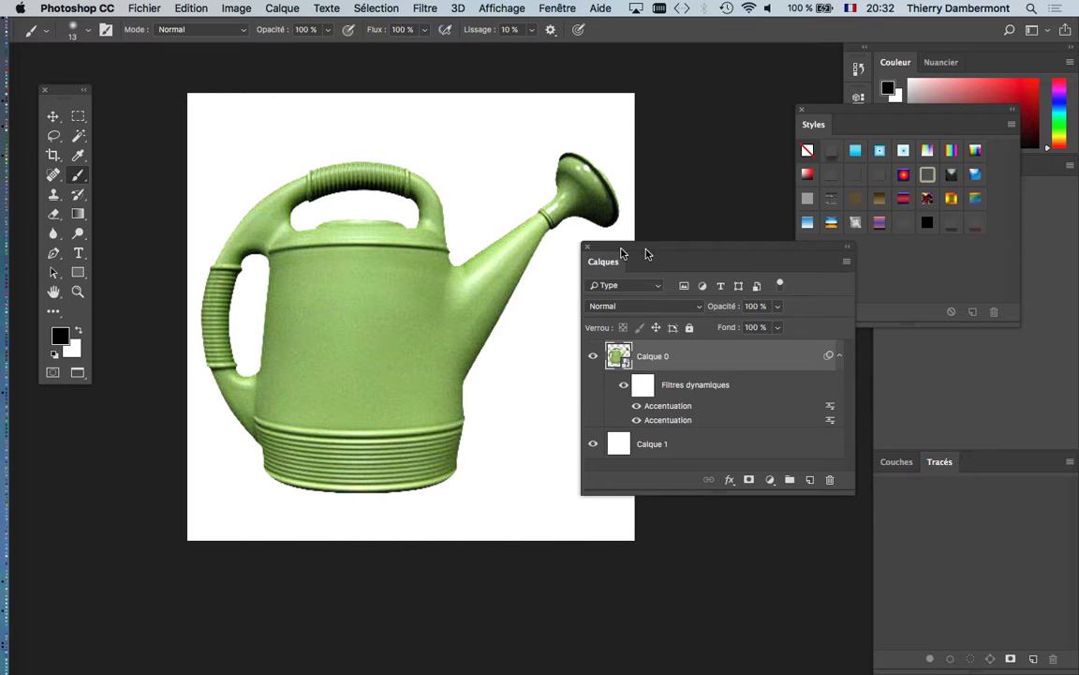
drag(621, 251, 730, 277)
click(143, 7)
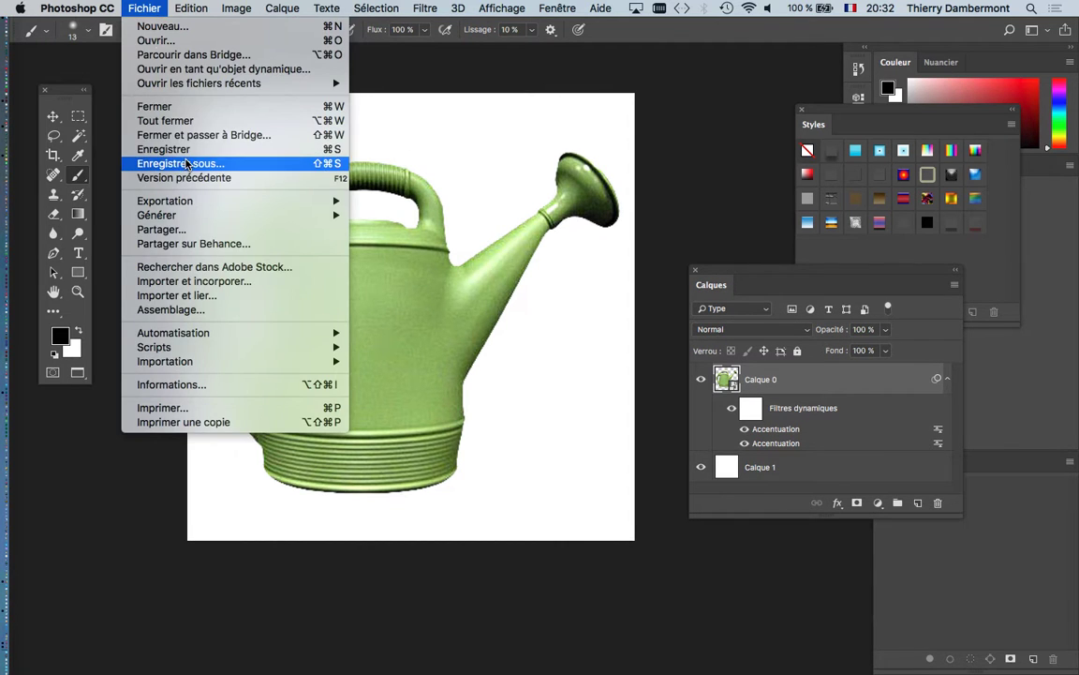
click(240, 164)
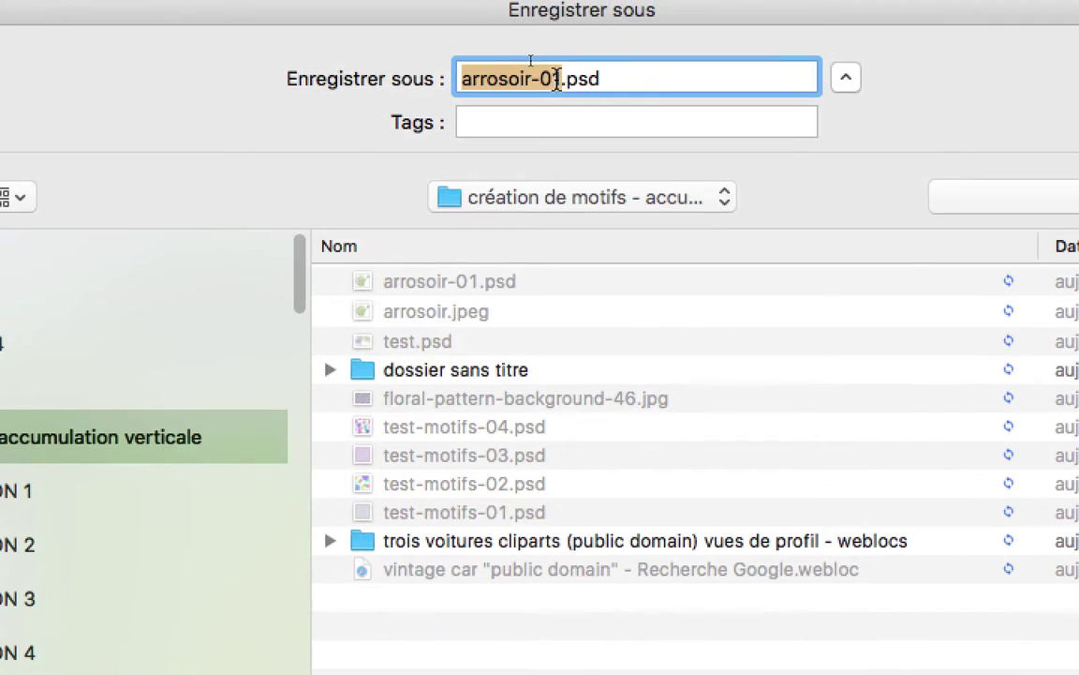
click(556, 81)
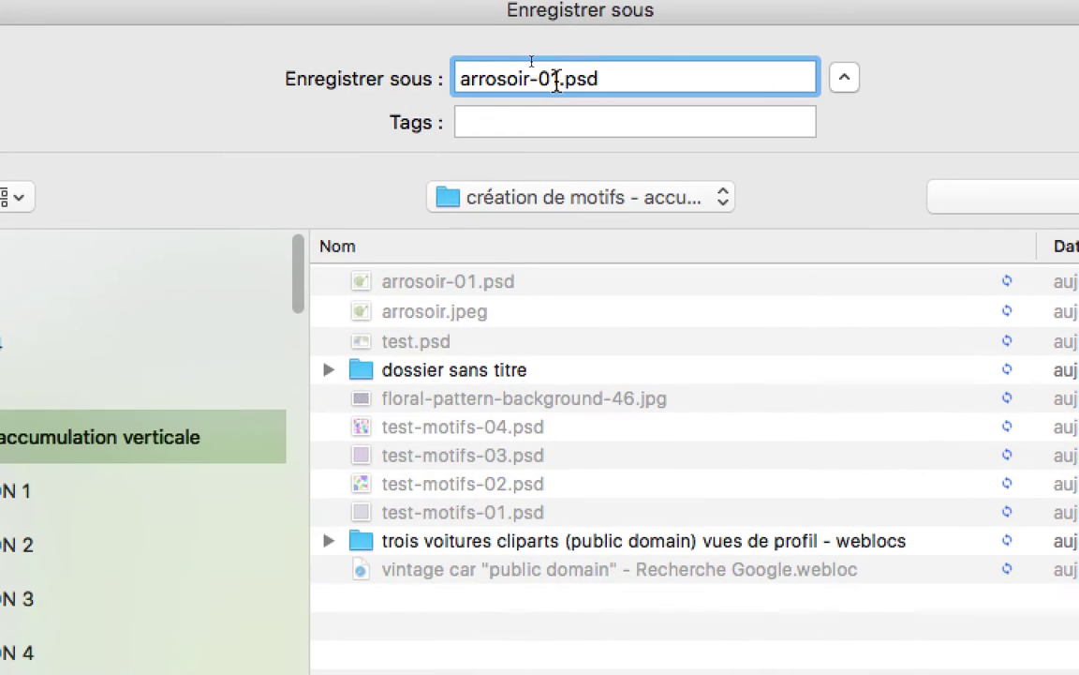
key(shift+Left)
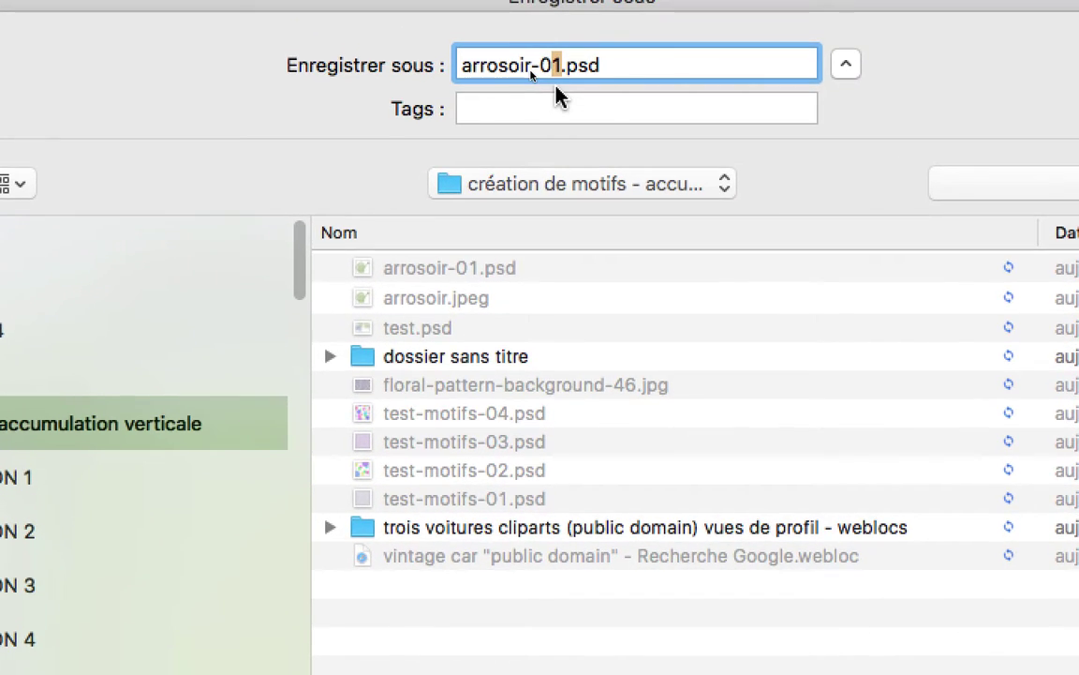
text(2)
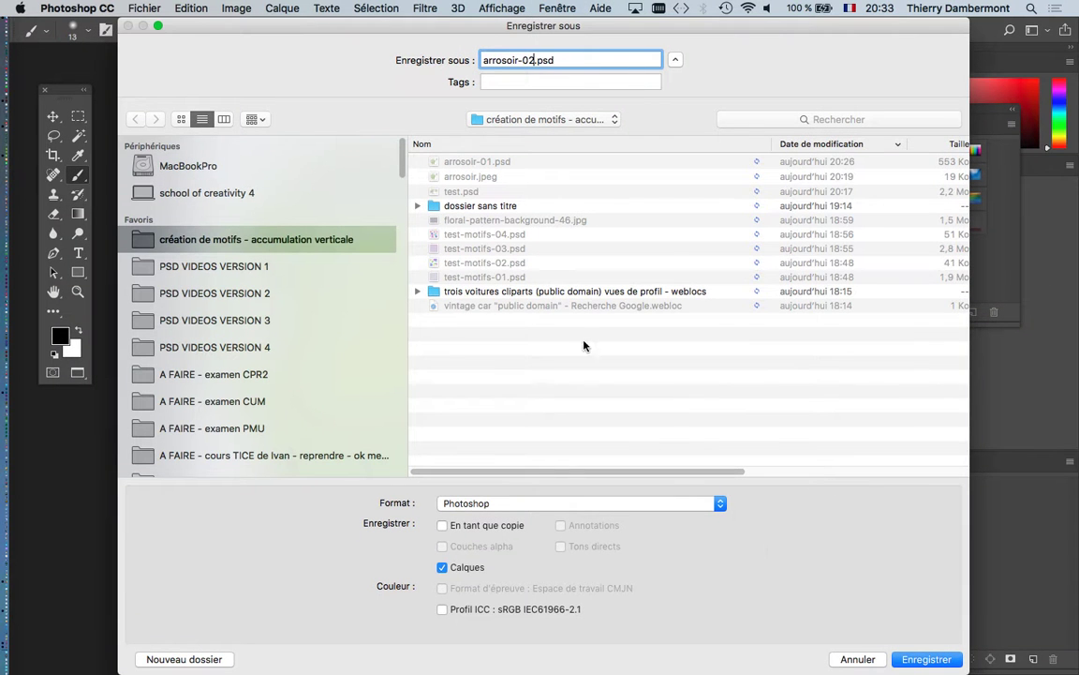
click(925, 660)
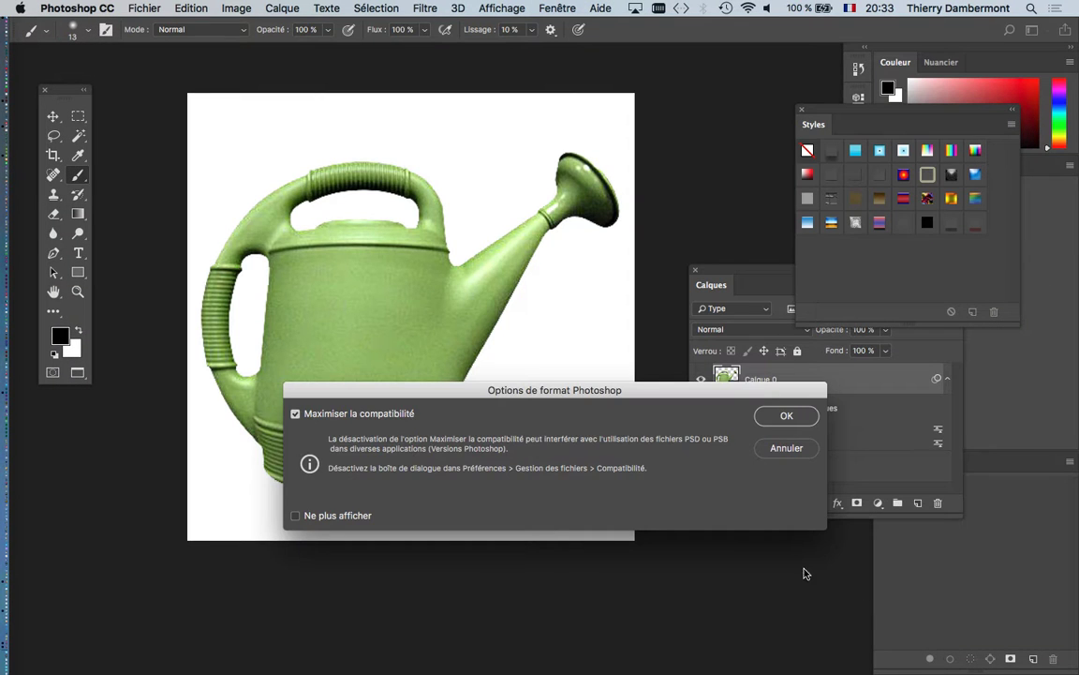
click(785, 417)
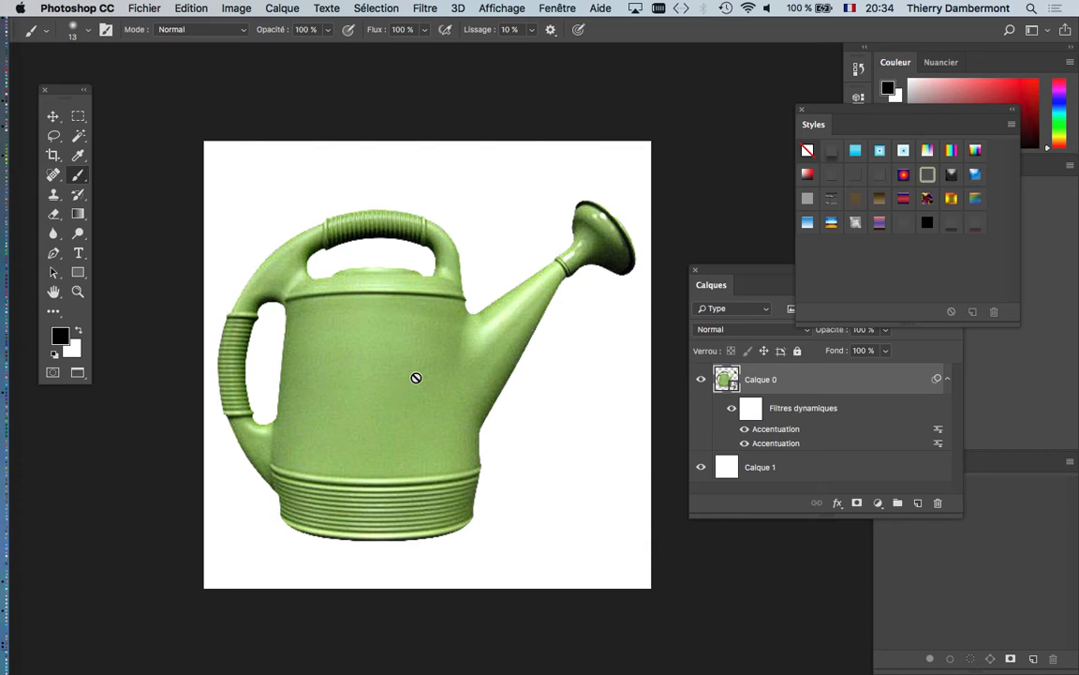
scroll(544, 365, down, 2)
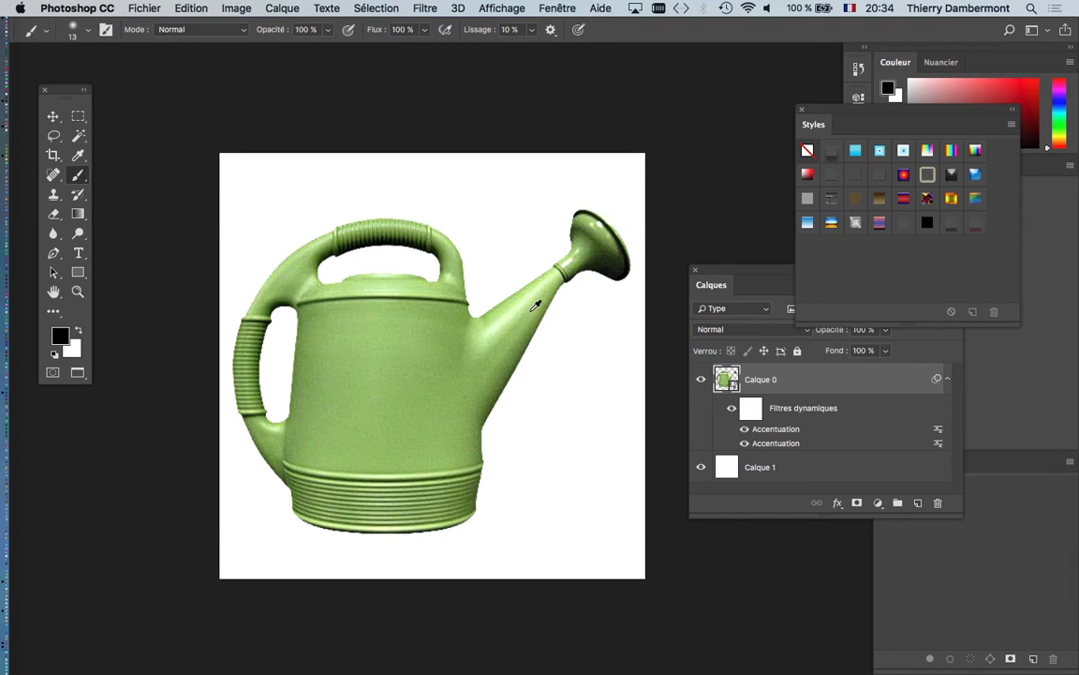
scroll(534, 308, down, 1)
scroll(534, 309, down, 2)
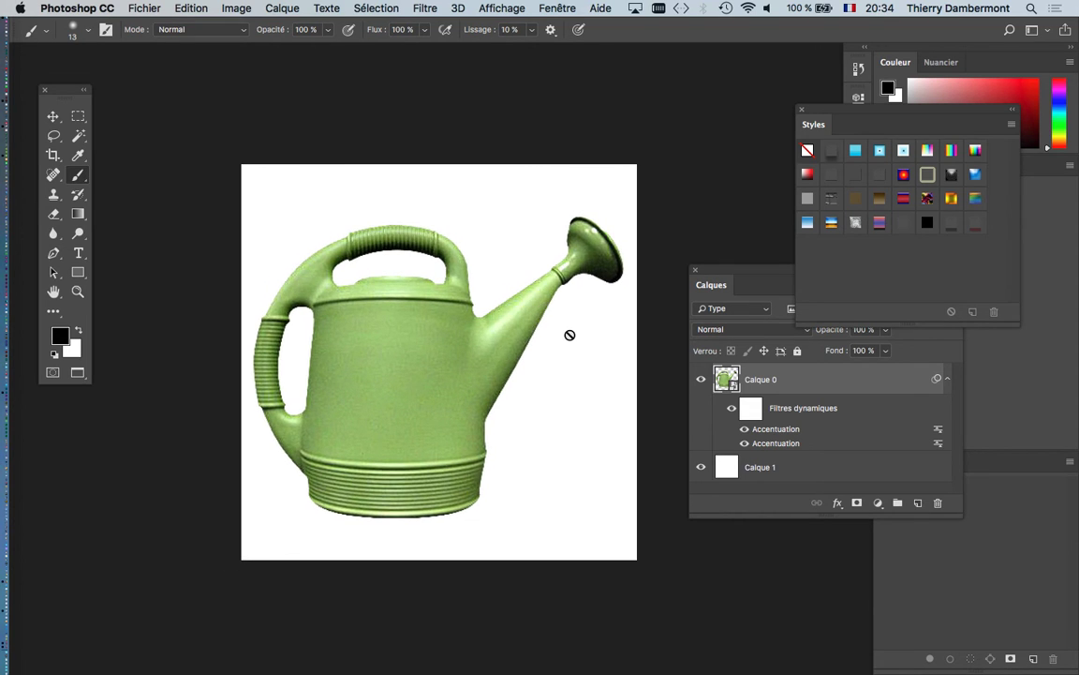